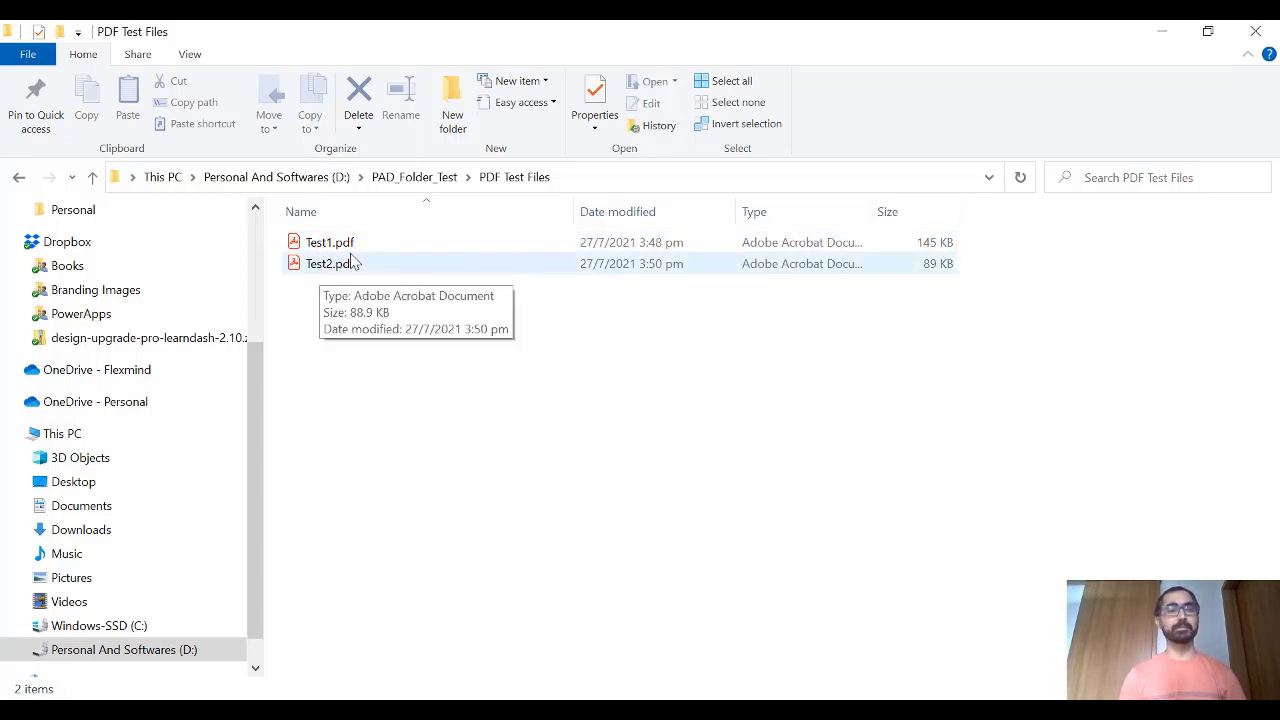
- Open Test1.pdf from the PDF Test Files folder, look through its text, screenshots and tables, and minimize the reader
double_click(345, 245)
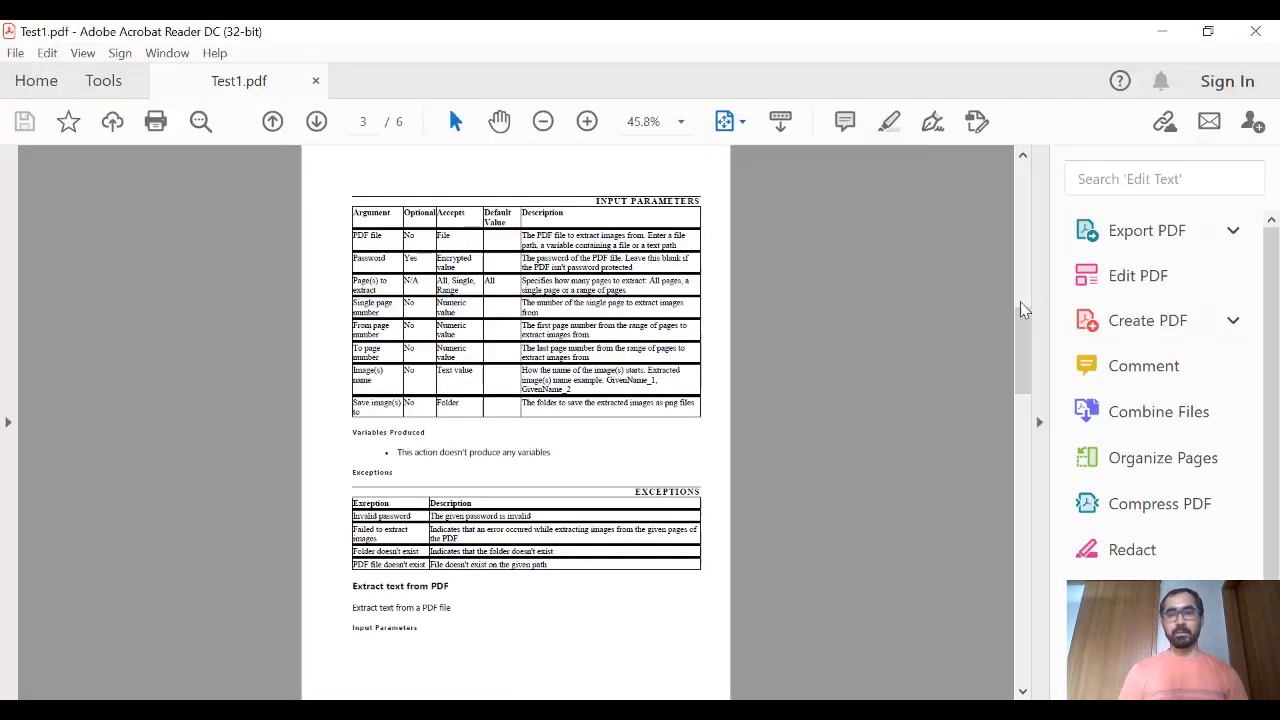
drag(1015, 339, 1020, 192)
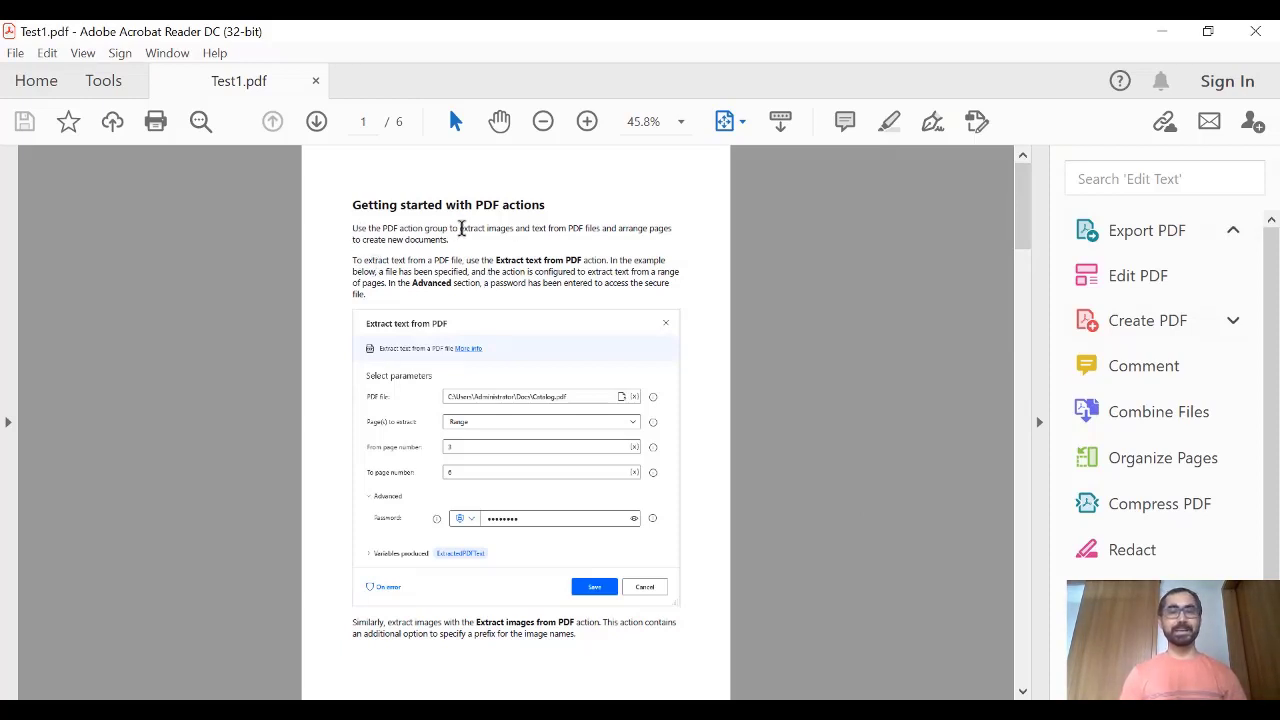
drag(352, 230, 398, 352)
click(403, 356)
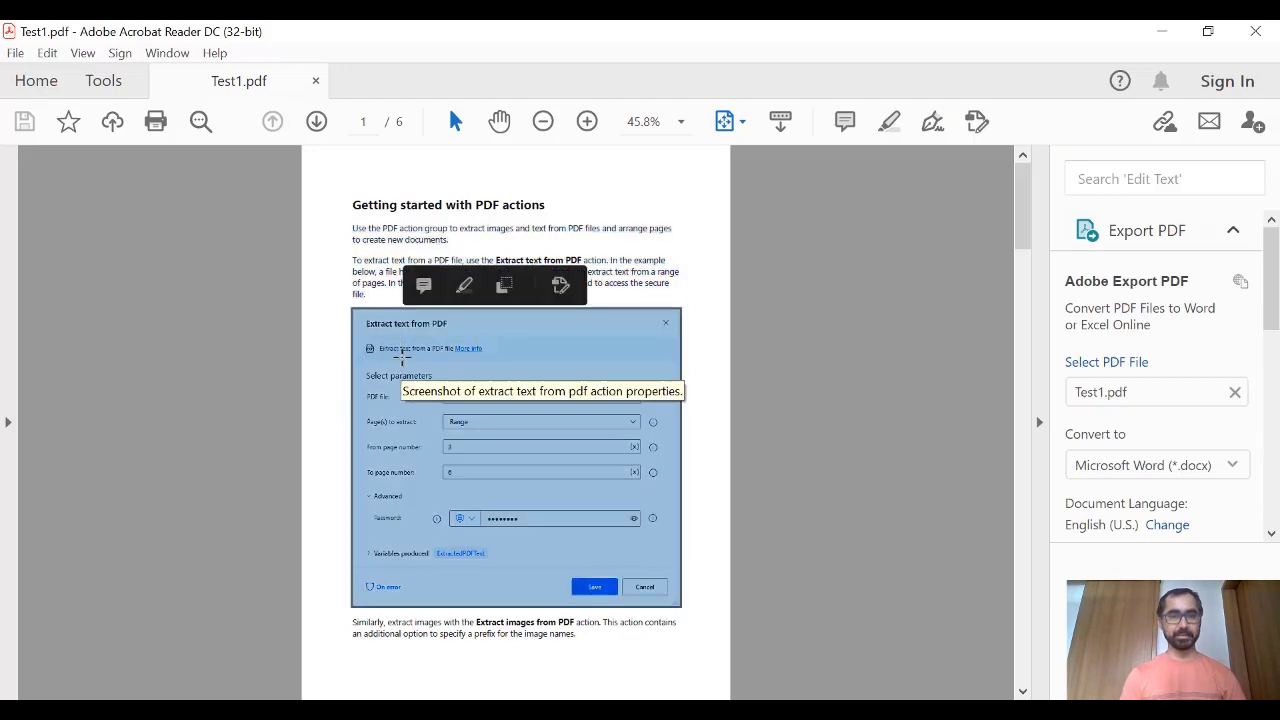
drag(1040, 215, 1056, 570)
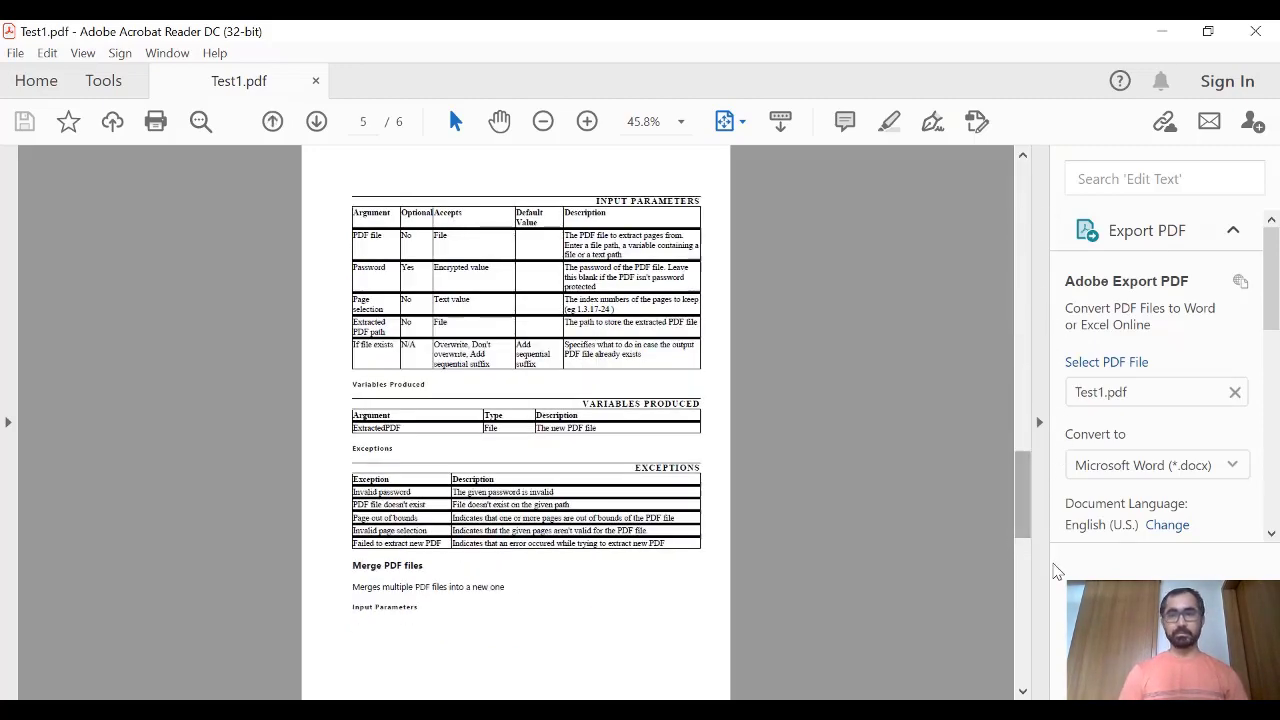
click(1162, 31)
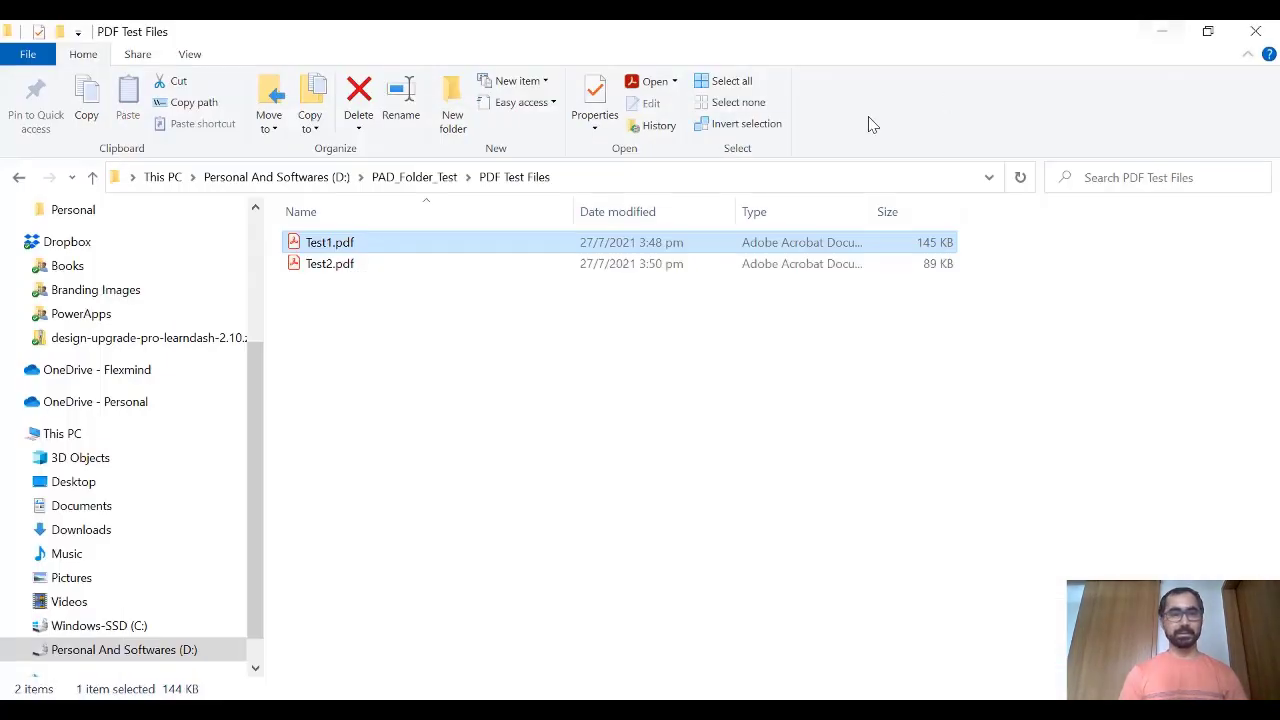
- Open Test2.pdf to review both of its pages, and return to the first page of Test1.pdf
double_click(356, 265)
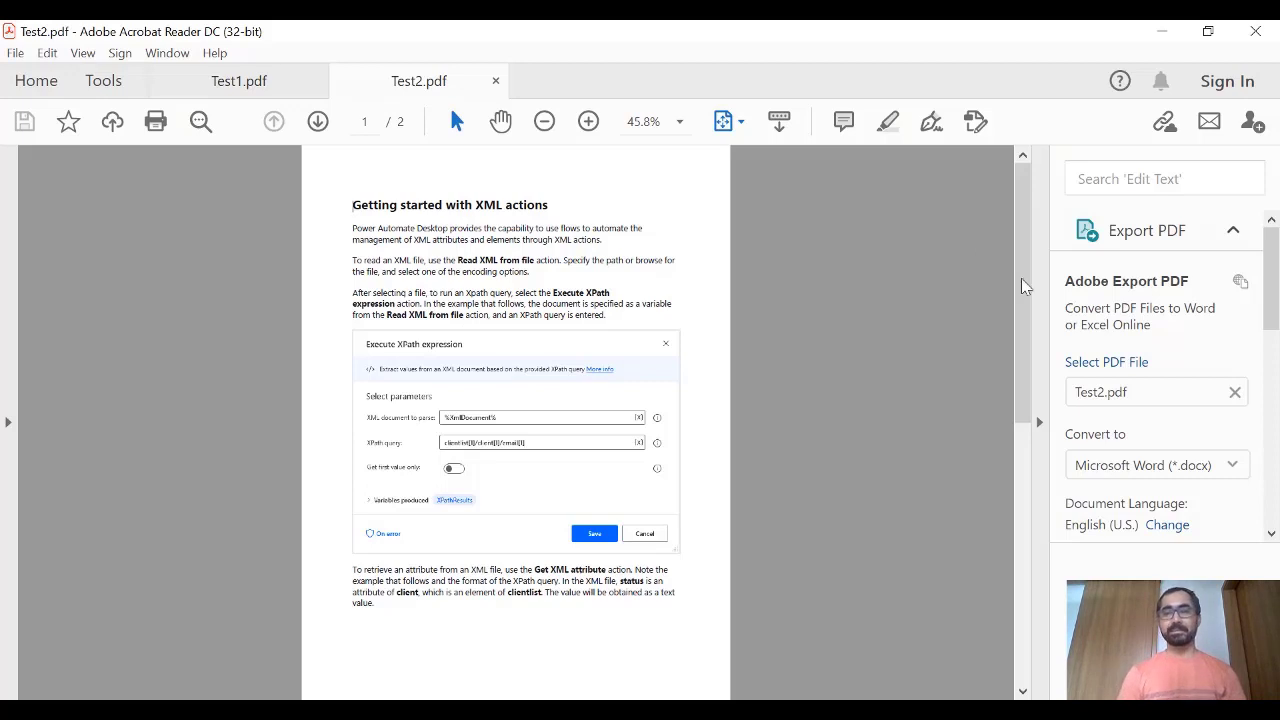
drag(1025, 286, 1041, 595)
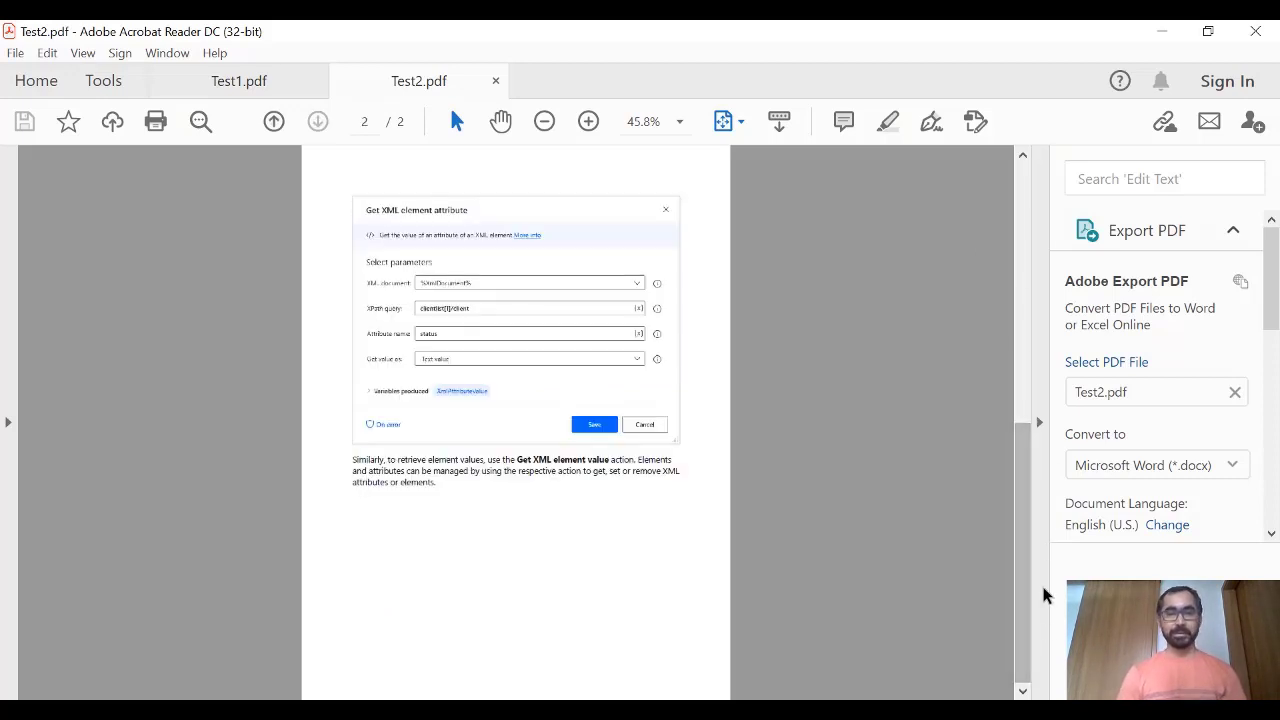
drag(1023, 551, 1023, 294)
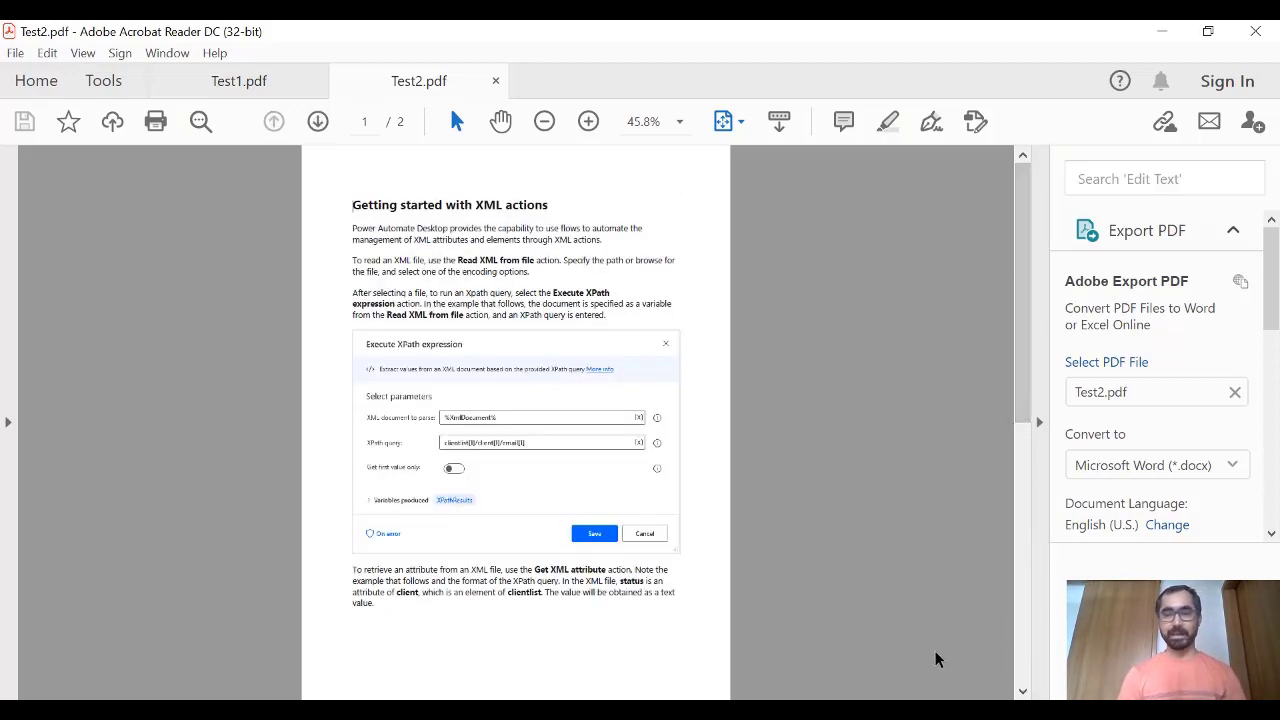
click(840, 638)
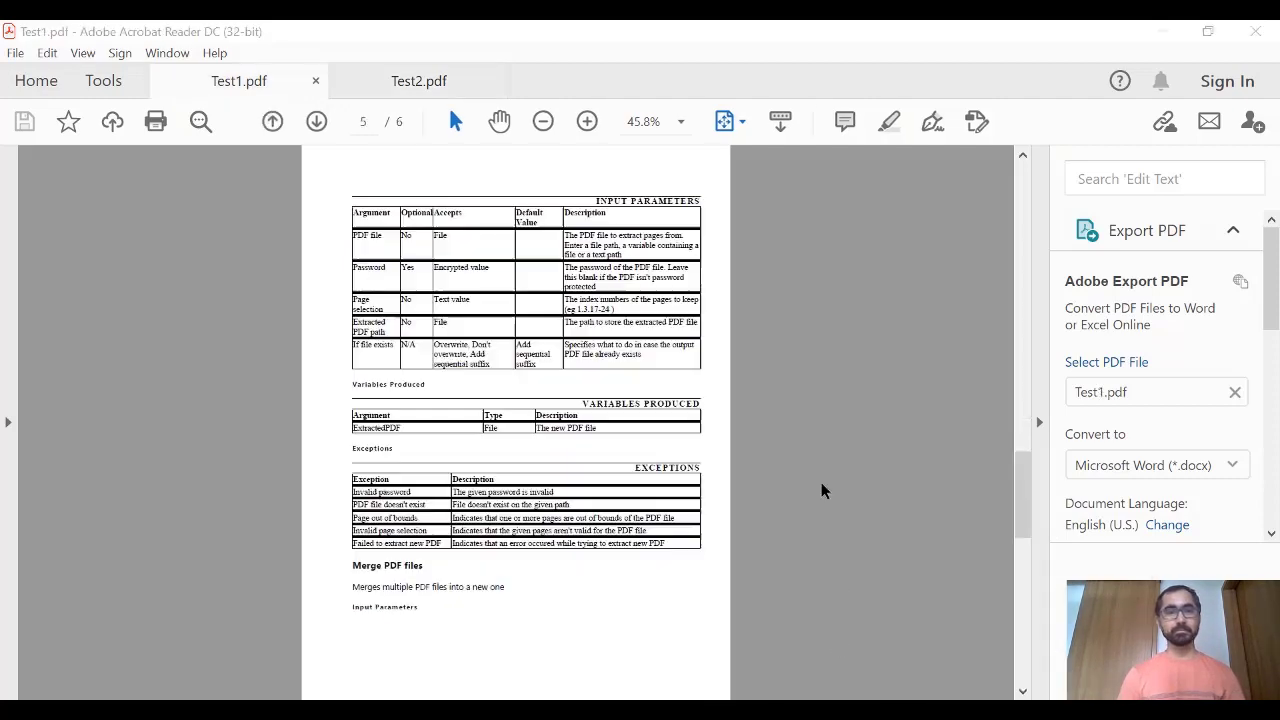
drag(1022, 500, 1022, 210)
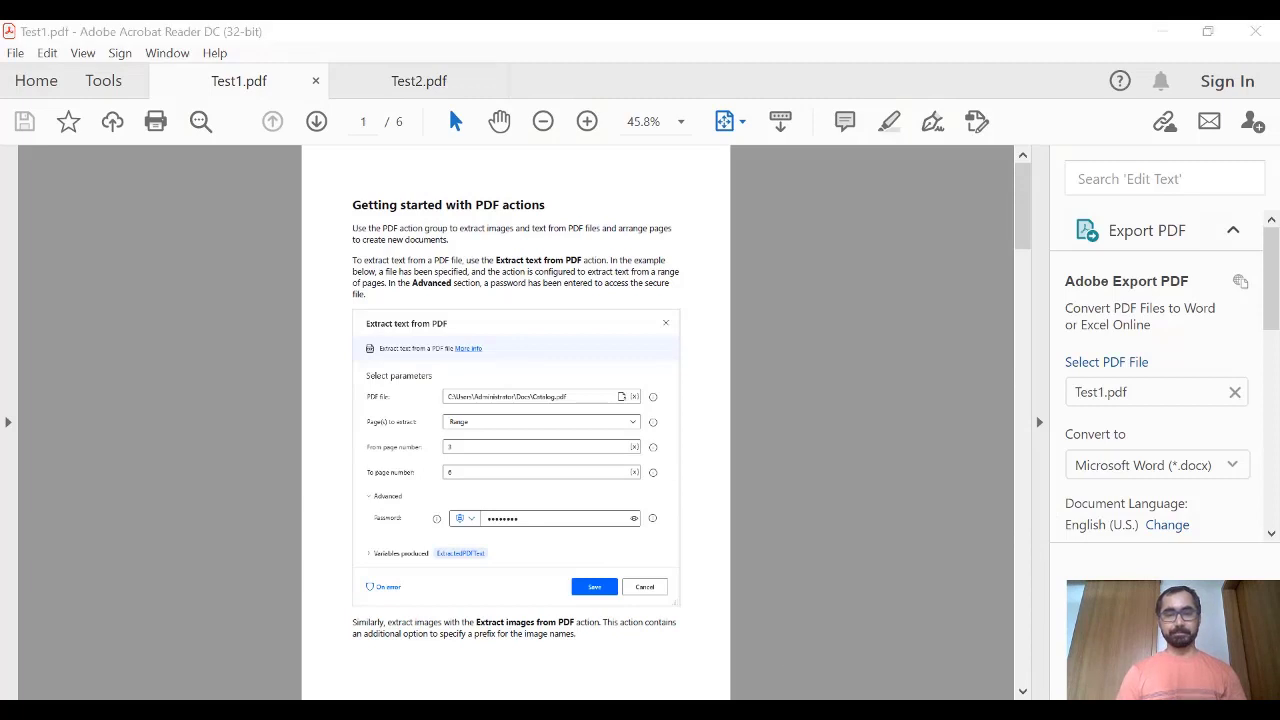
- Switch to the PDF Example flow in Power Automate Desktop and enable the Extract images from PDF action
mouse_move(776, 705)
click(893, 663)
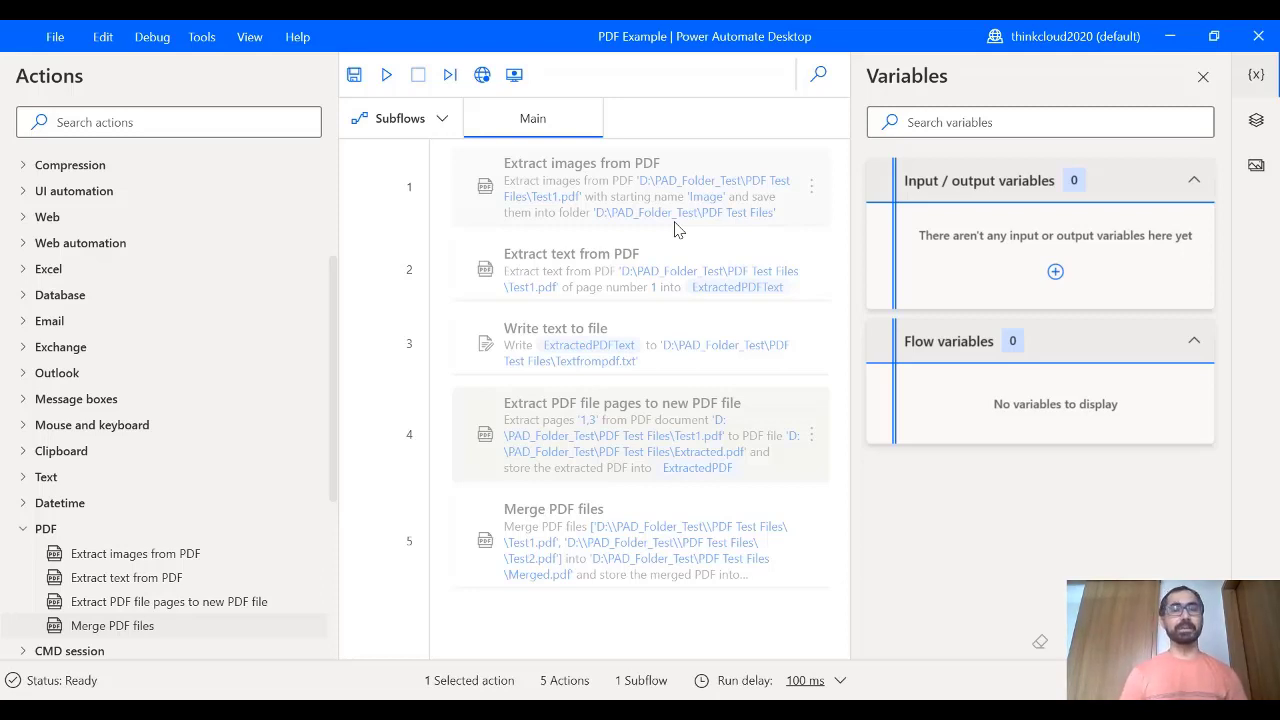
click(811, 186)
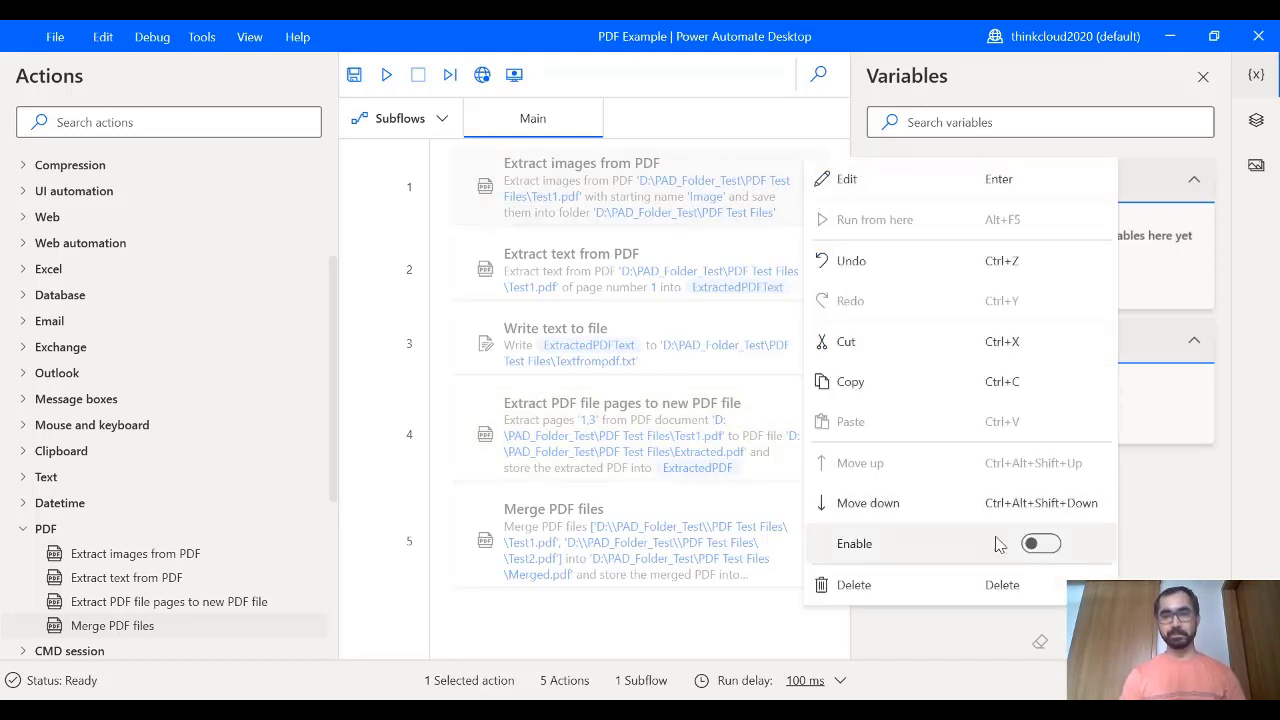
click(1044, 546)
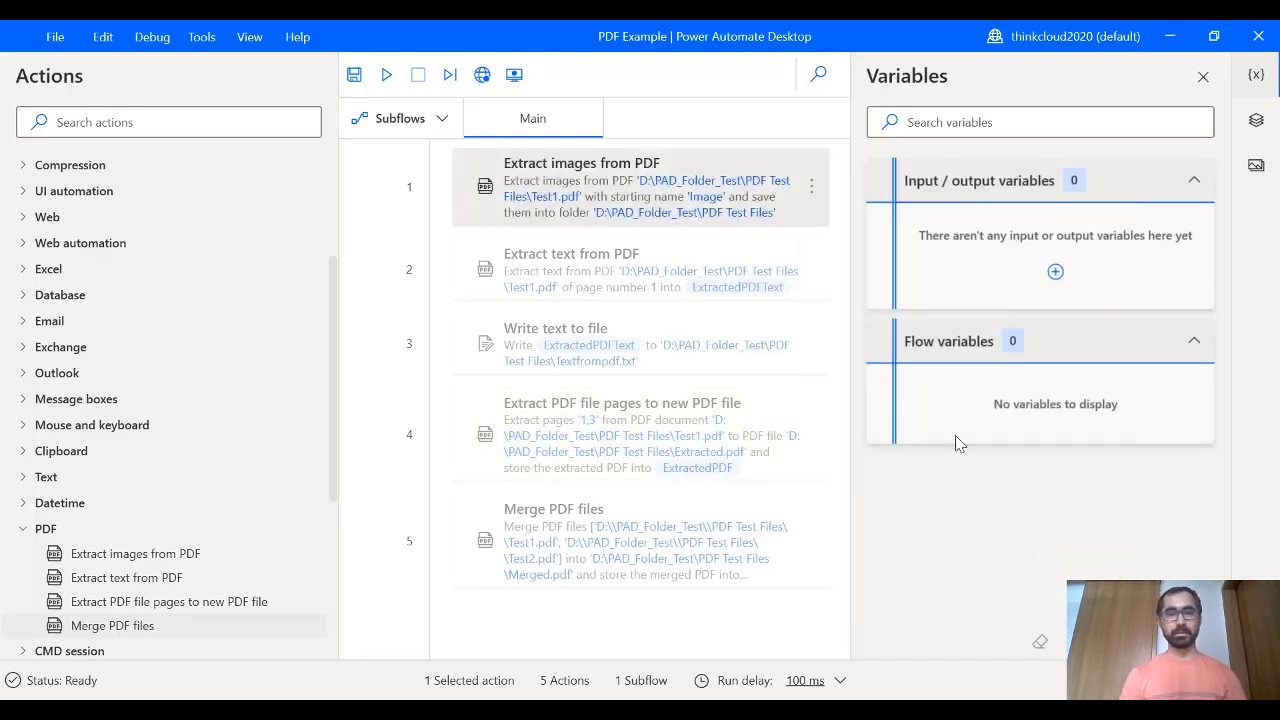
- Open the Extract images from PDF action for editing and expand its advanced settings to view the password option
double_click(556, 184)
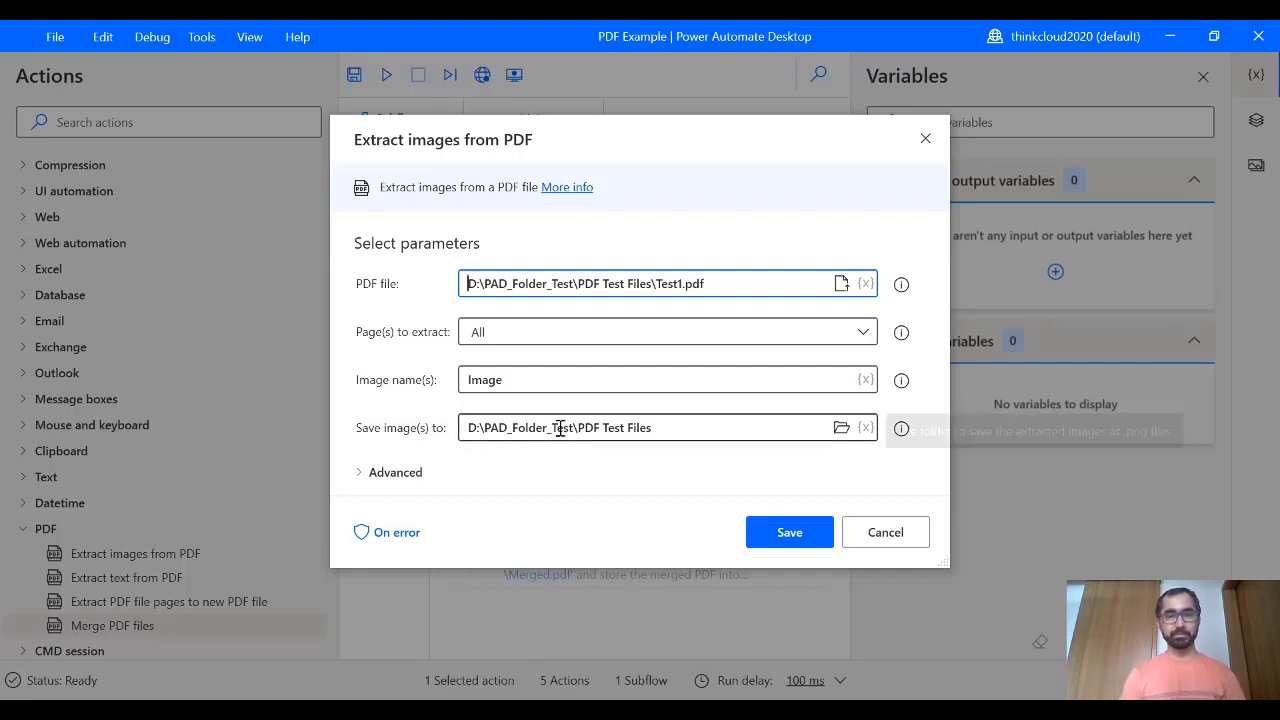
click(368, 476)
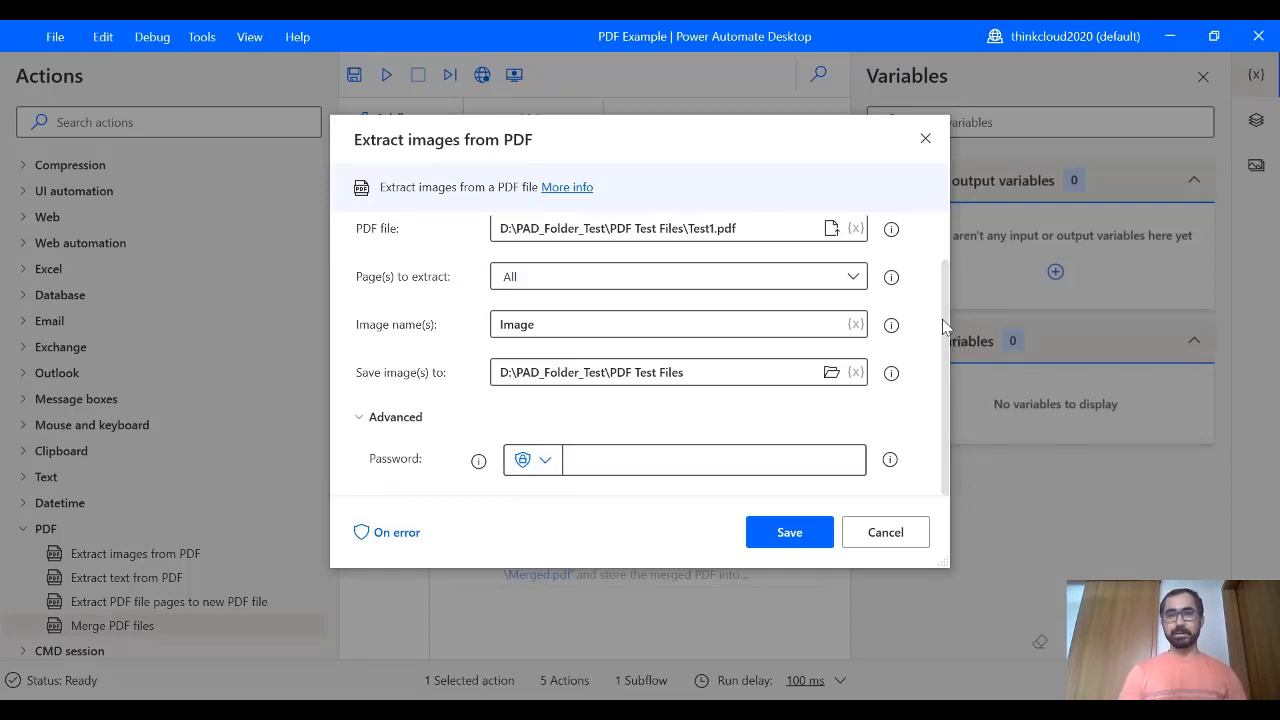
drag(943, 312, 943, 291)
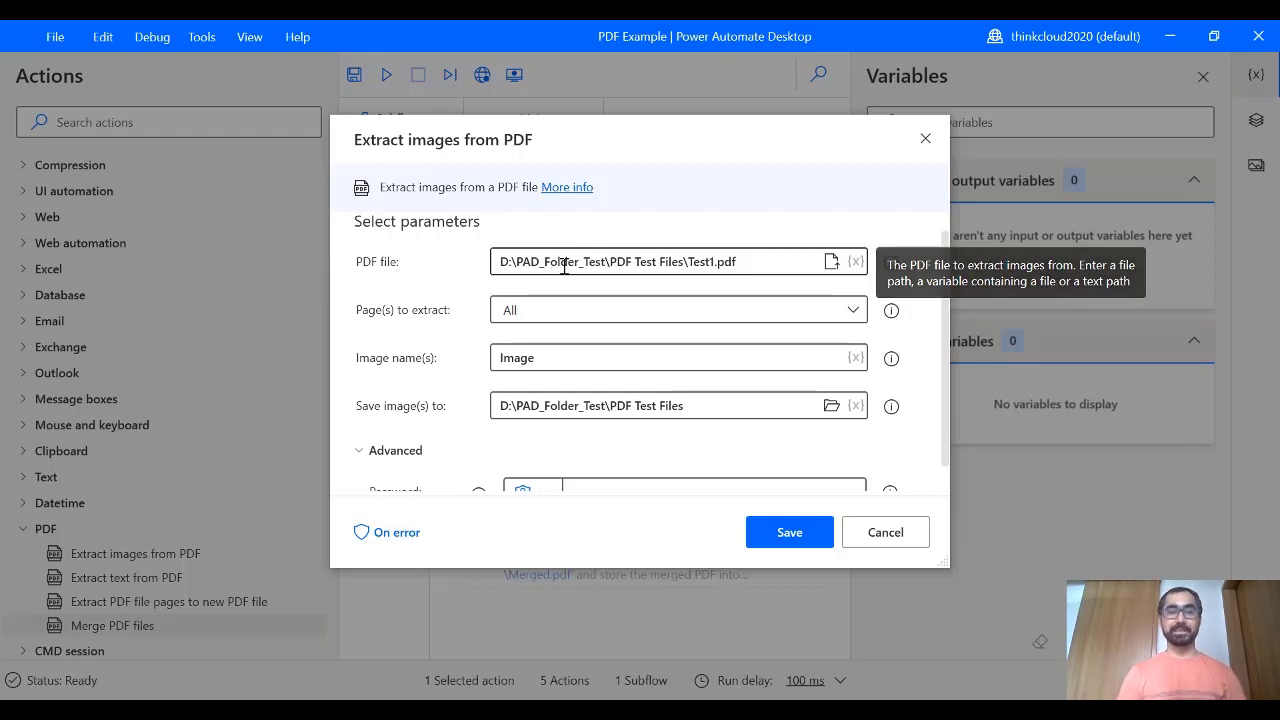
- Try the Range and Single options for the pages to extract images from, and set it back to All
click(535, 316)
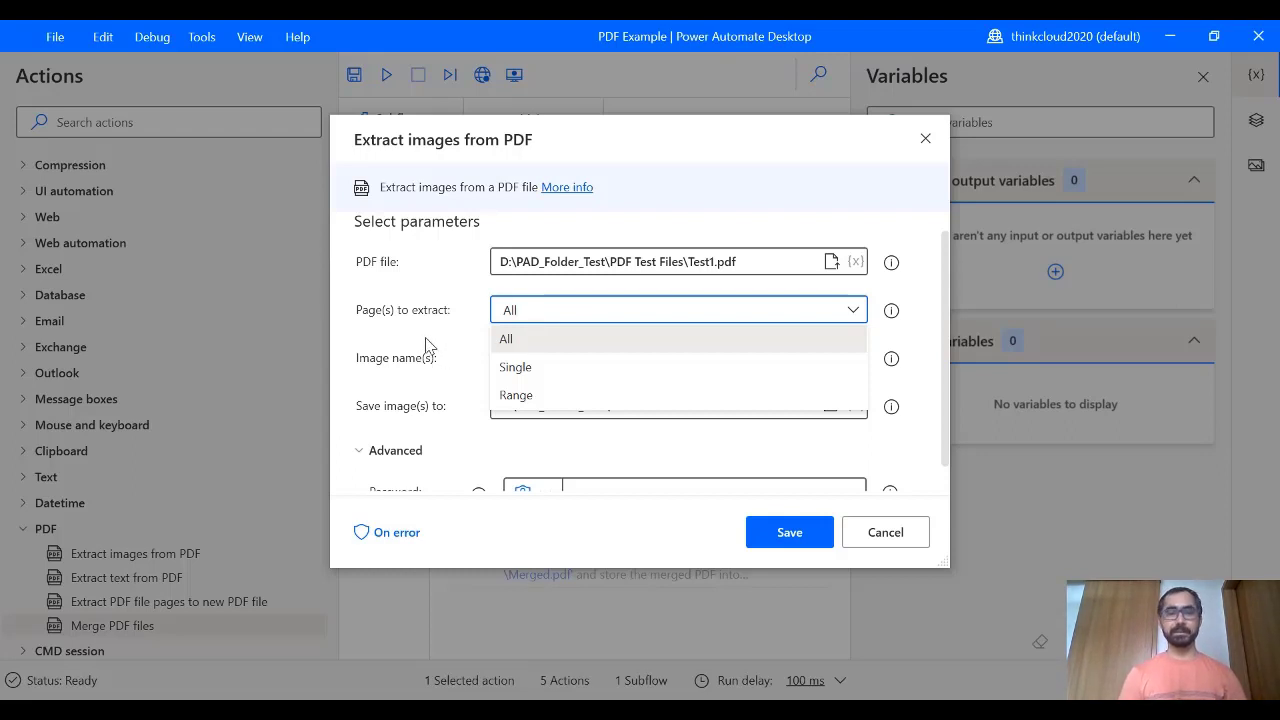
click(516, 395)
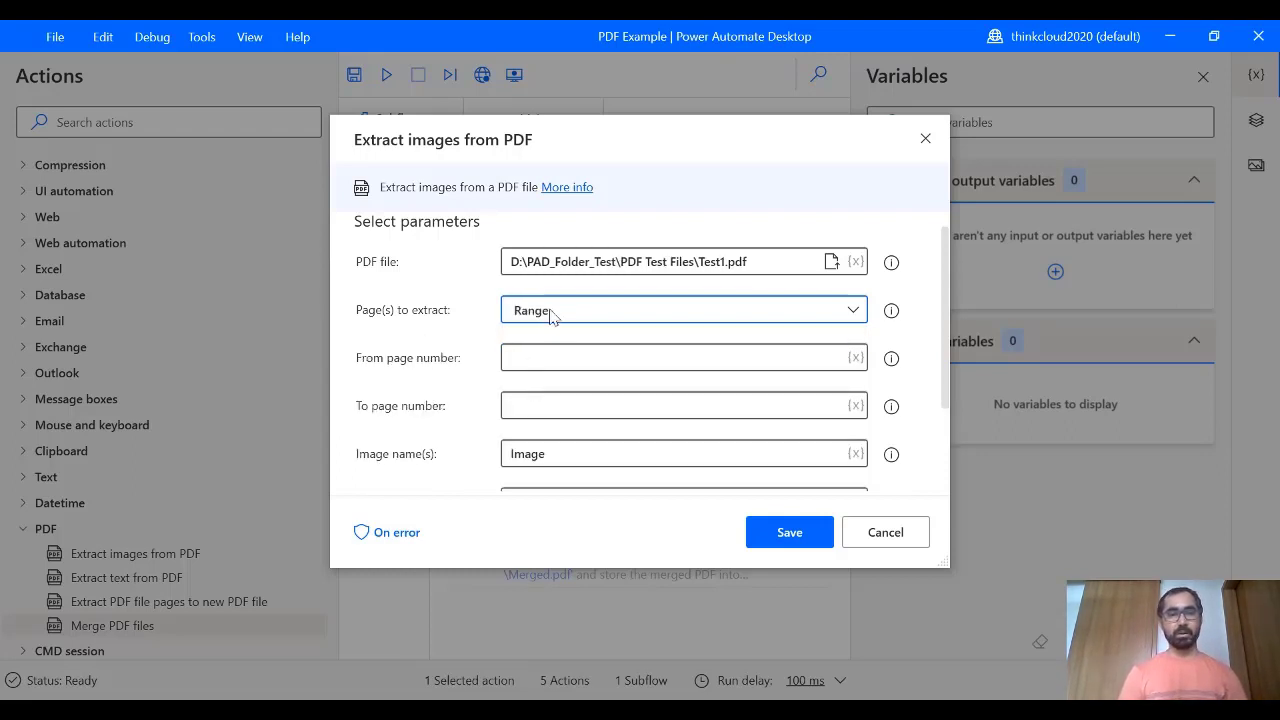
click(550, 312)
click(530, 367)
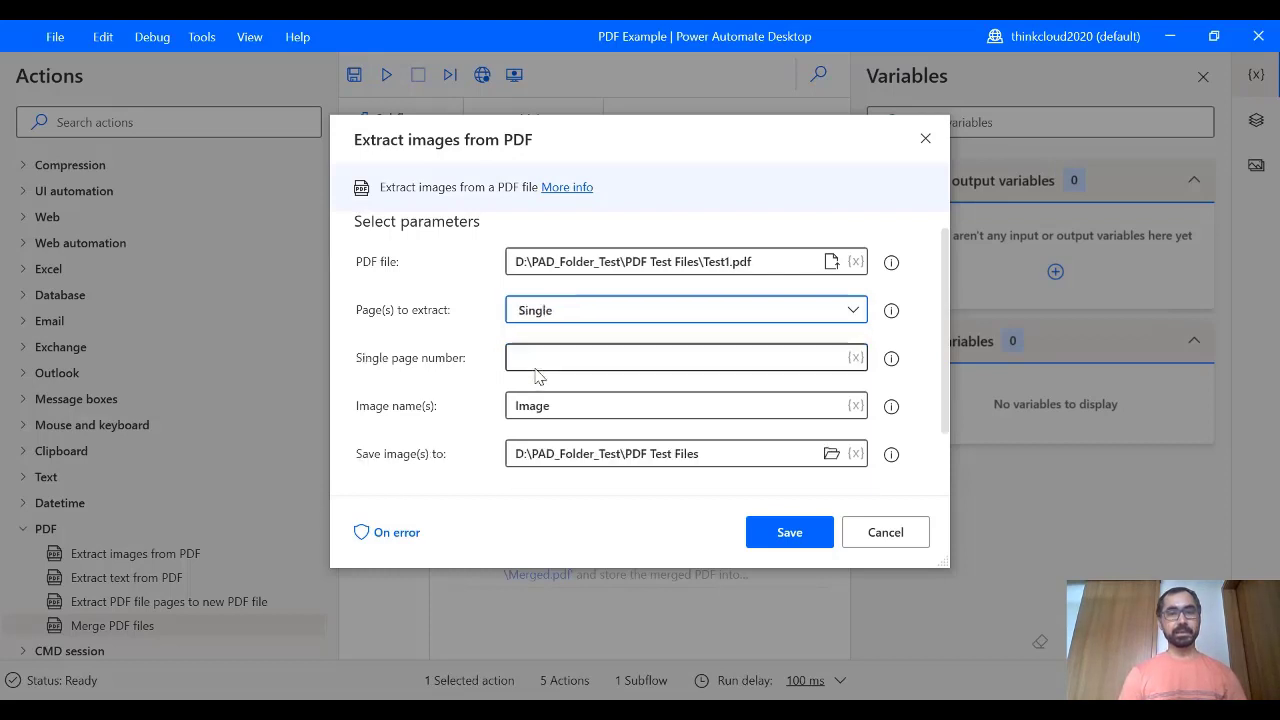
click(558, 314)
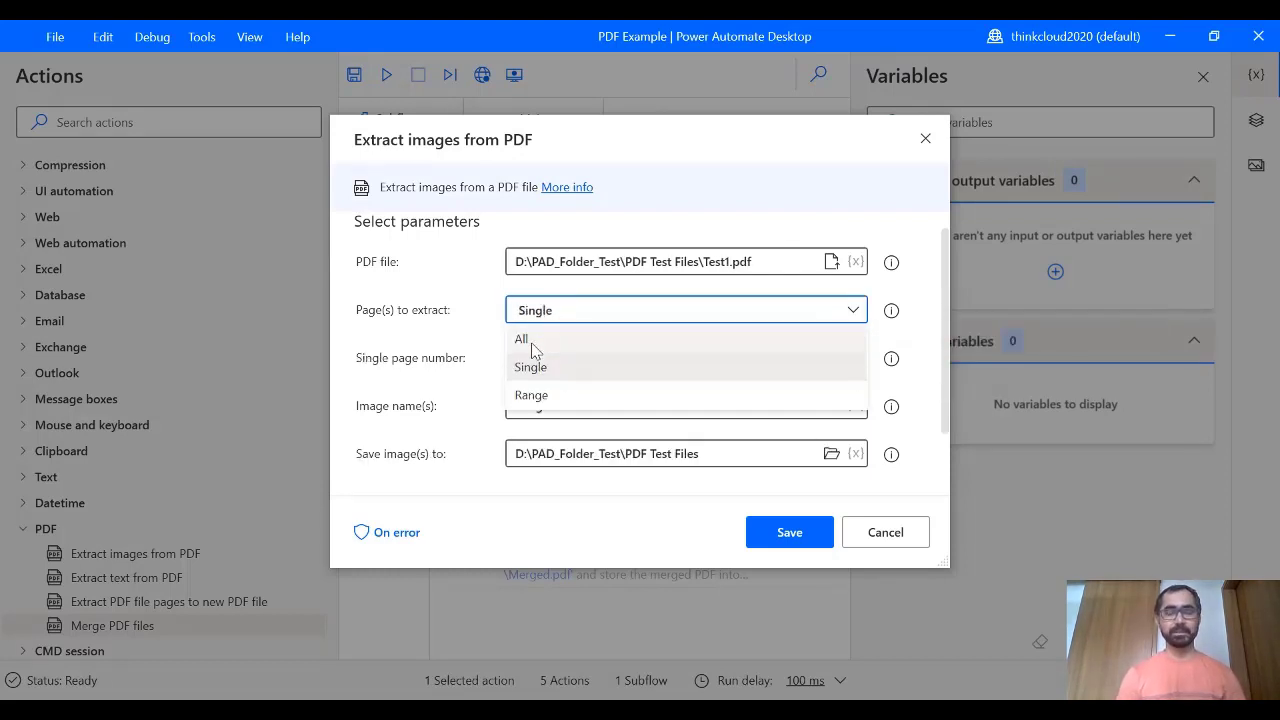
click(531, 343)
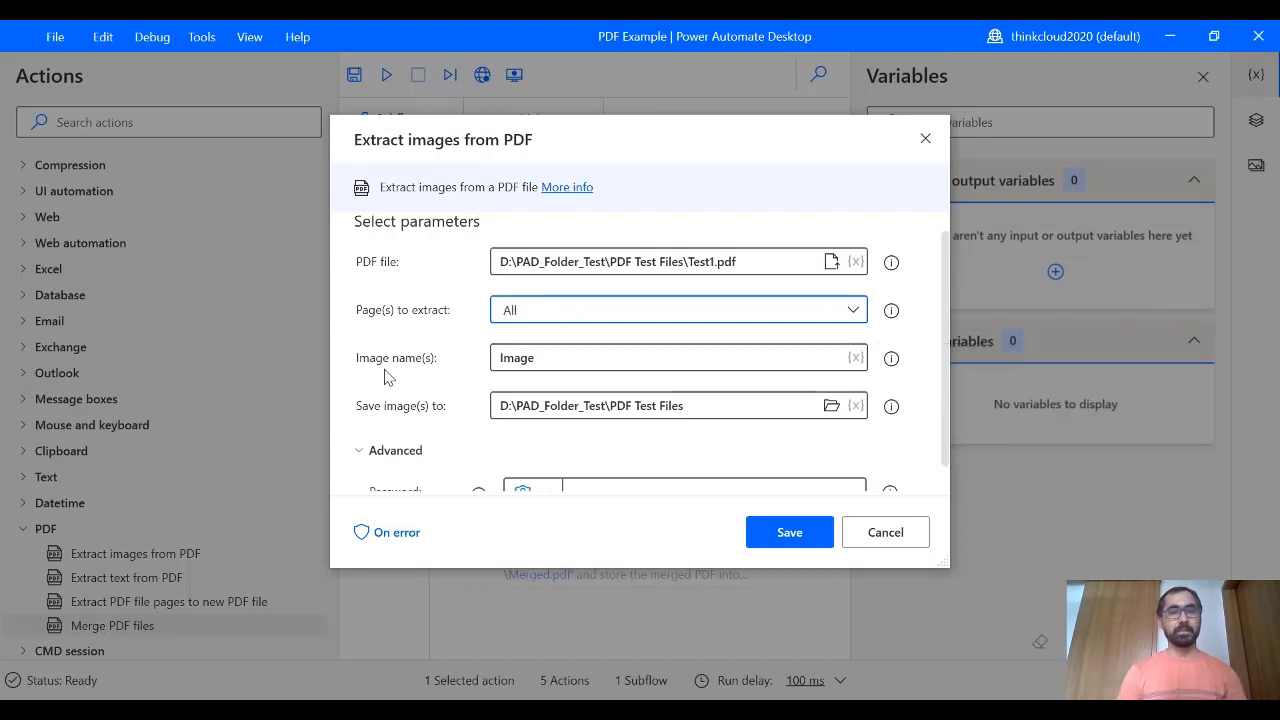
- Set the extracted image name to Image_test_29072021 and save the Extract images from PDF action
click(577, 361)
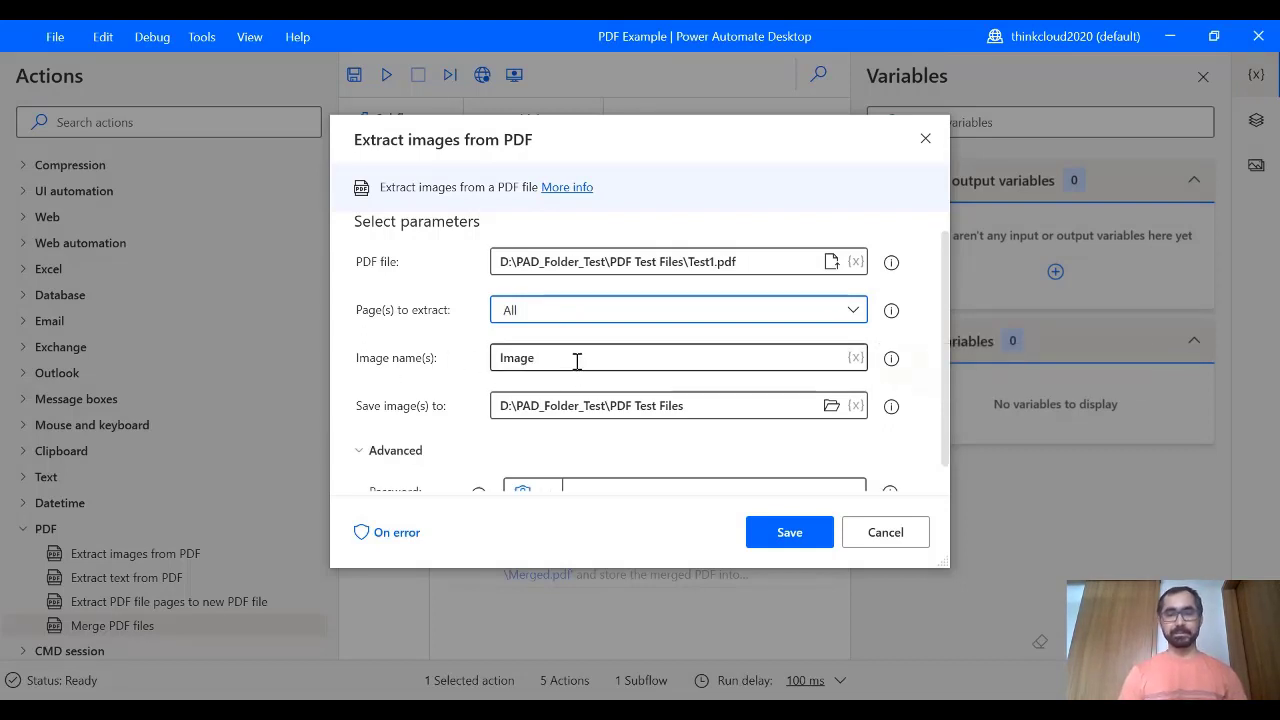
text(_test_29072021)
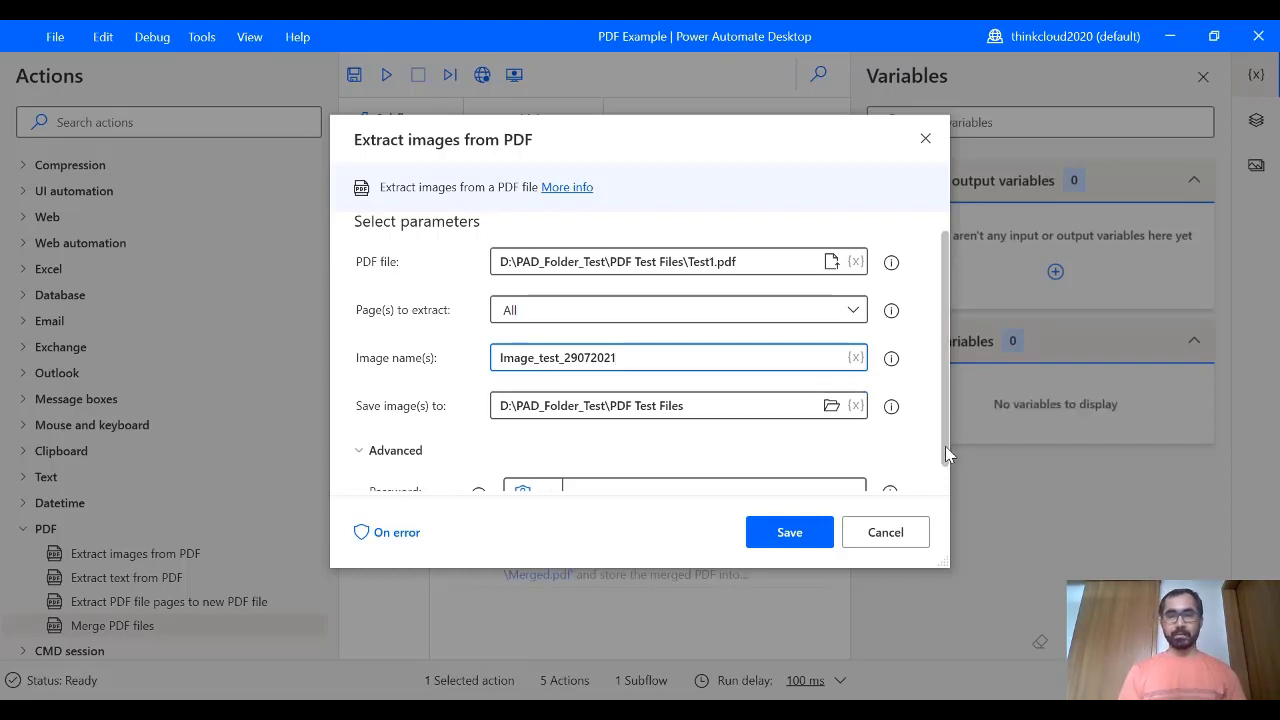
drag(945, 446, 949, 482)
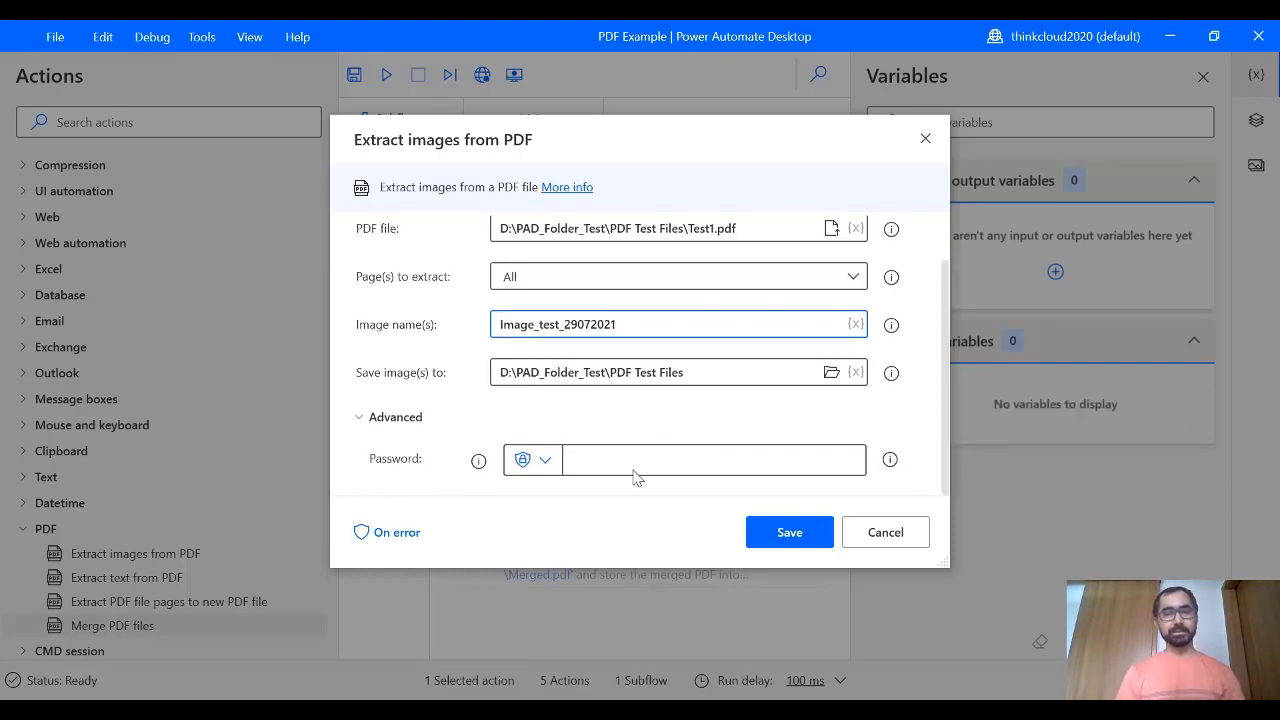
mouse_move(894, 464)
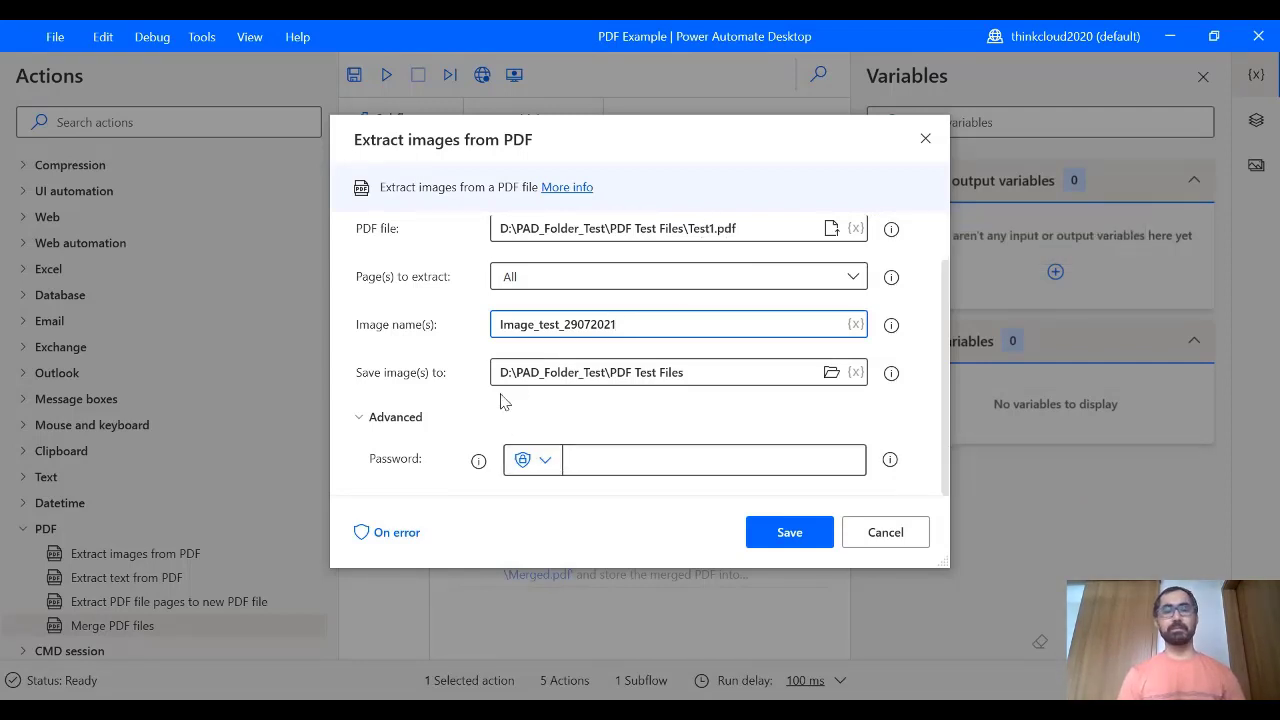
click(360, 422)
click(800, 541)
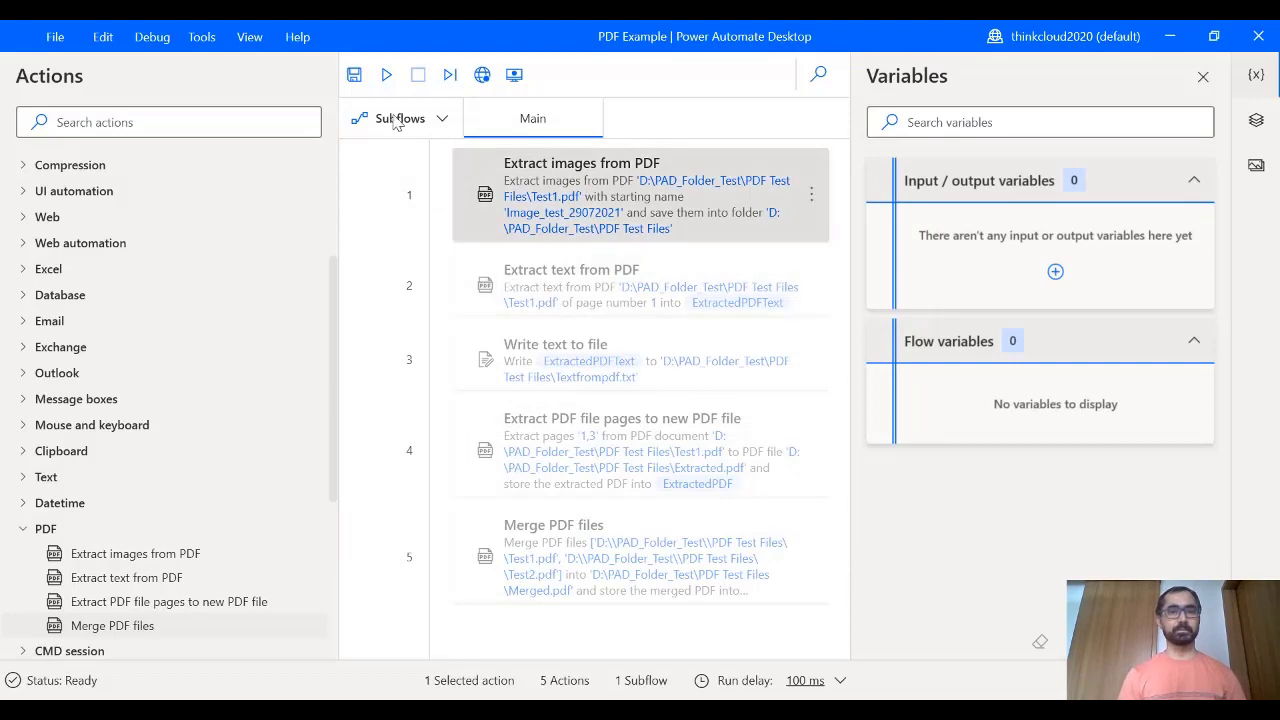
- Run the flow and check both extracted PNG images in the PDF Test Files folder, closing each one after viewing
click(386, 75)
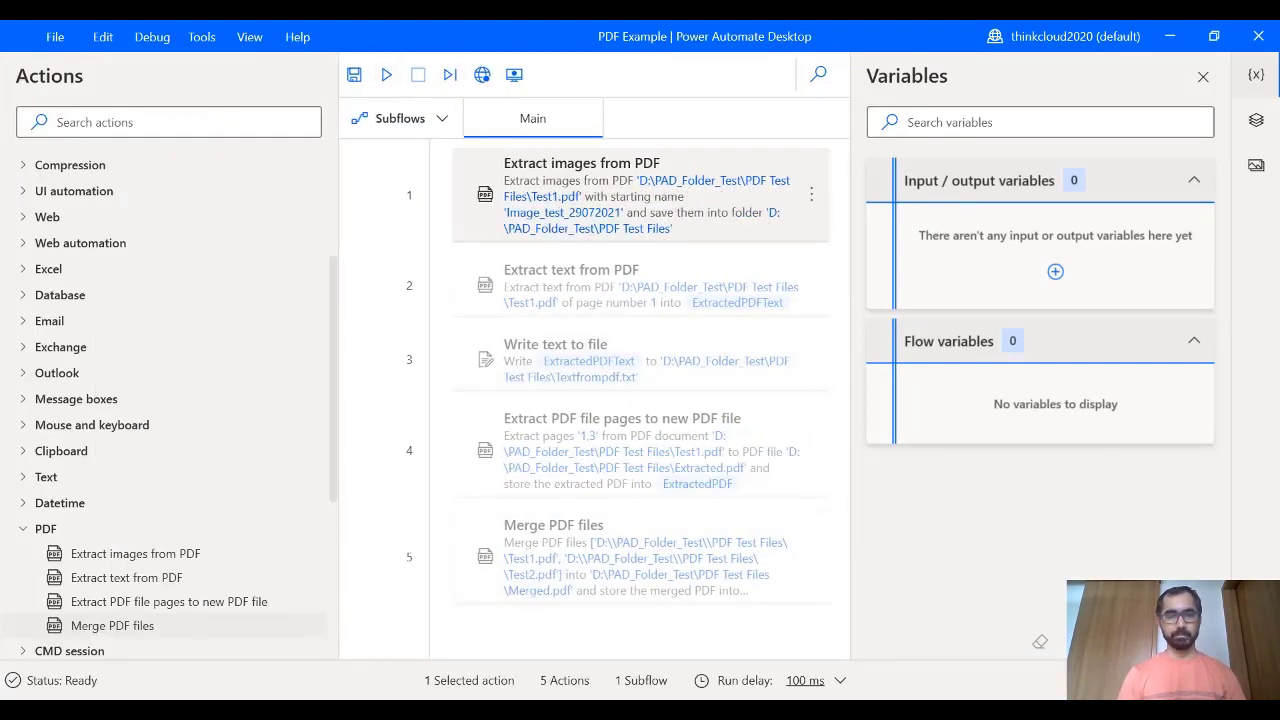
key(alt+Tab)
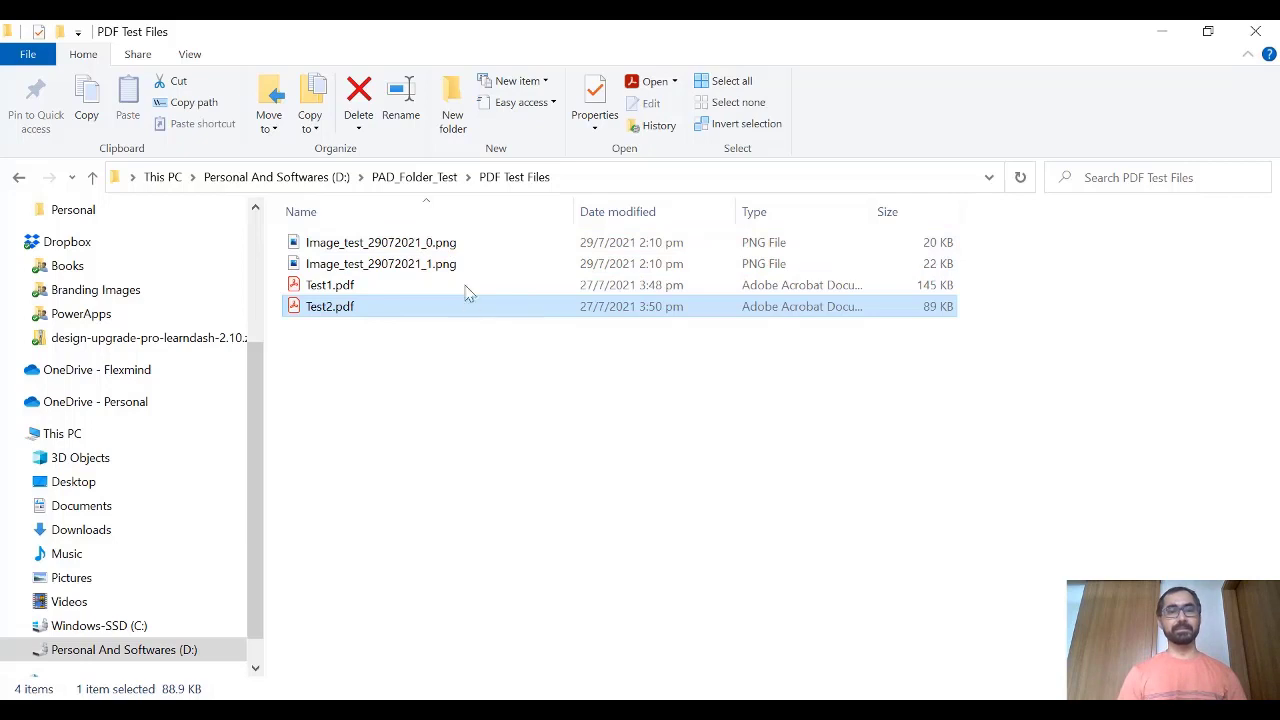
double_click(381, 245)
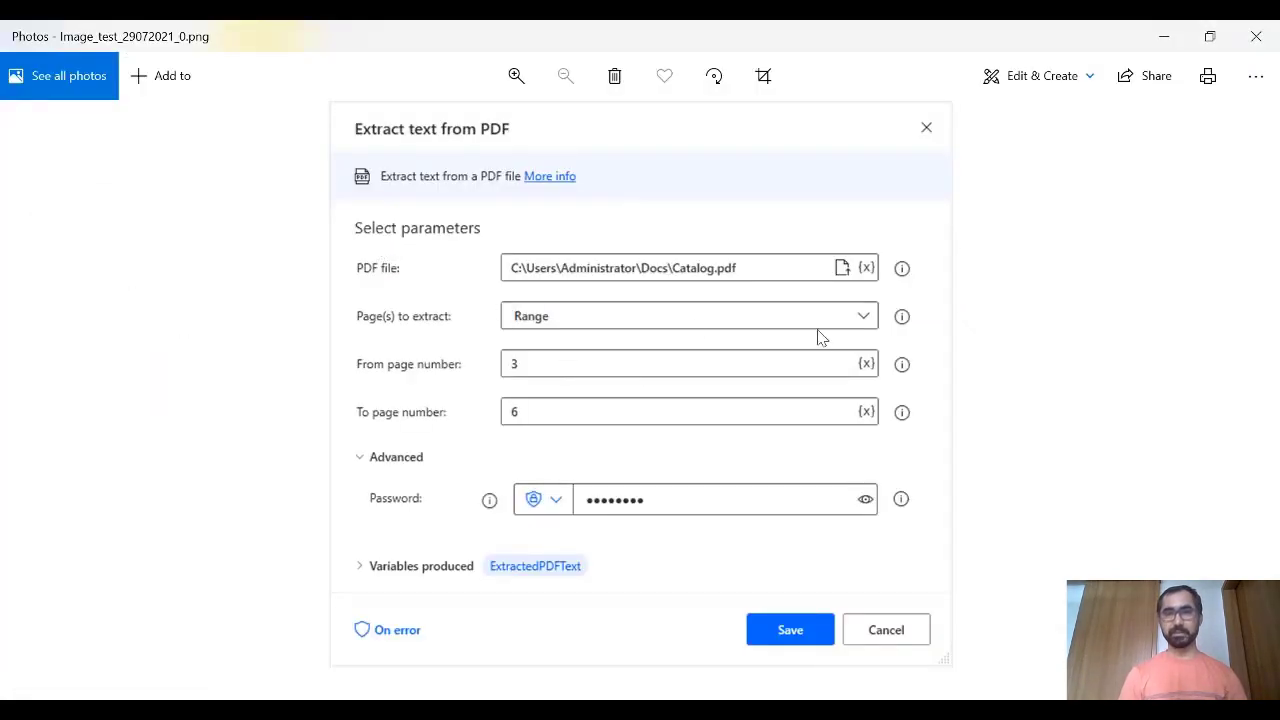
click(1256, 36)
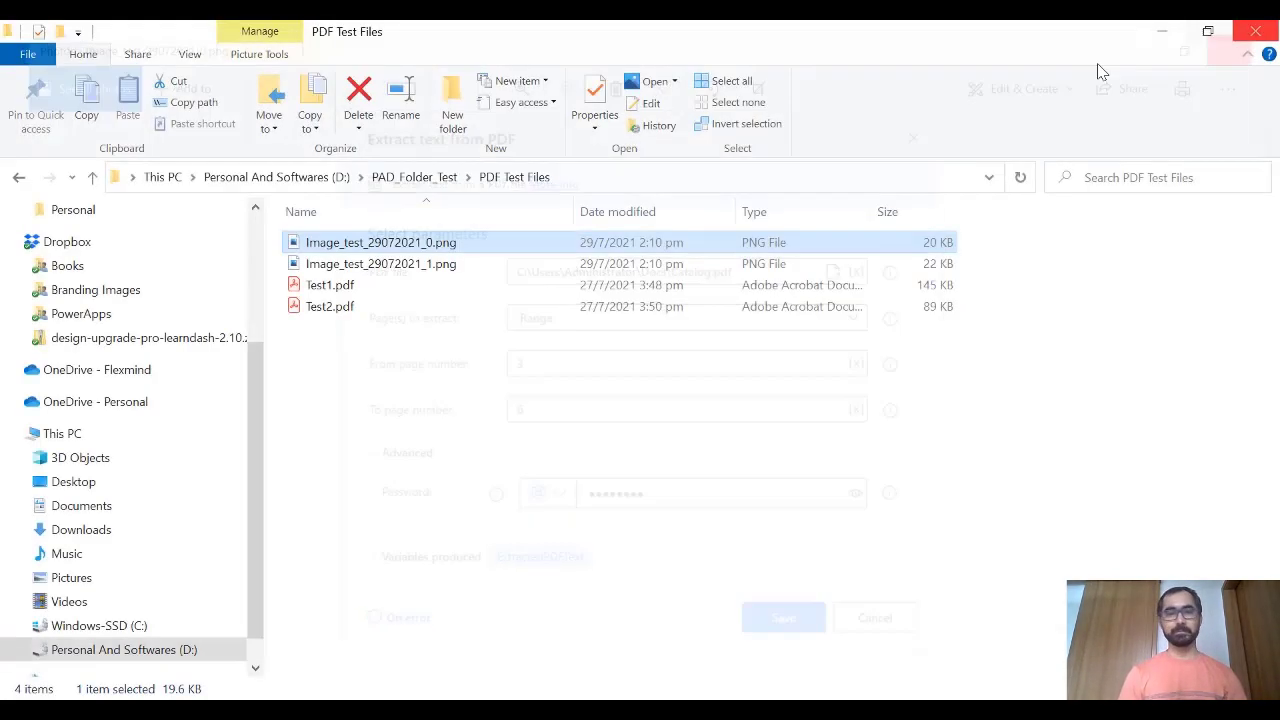
click(432, 275)
double_click(431, 266)
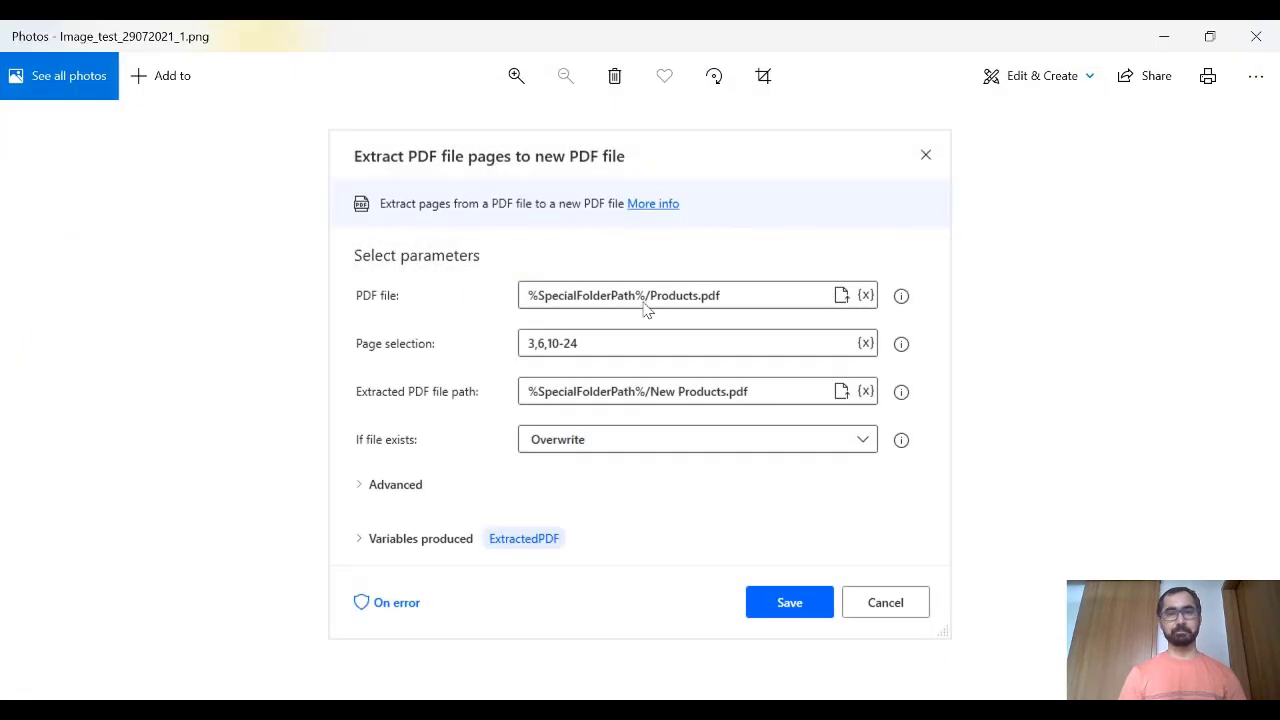
click(1256, 37)
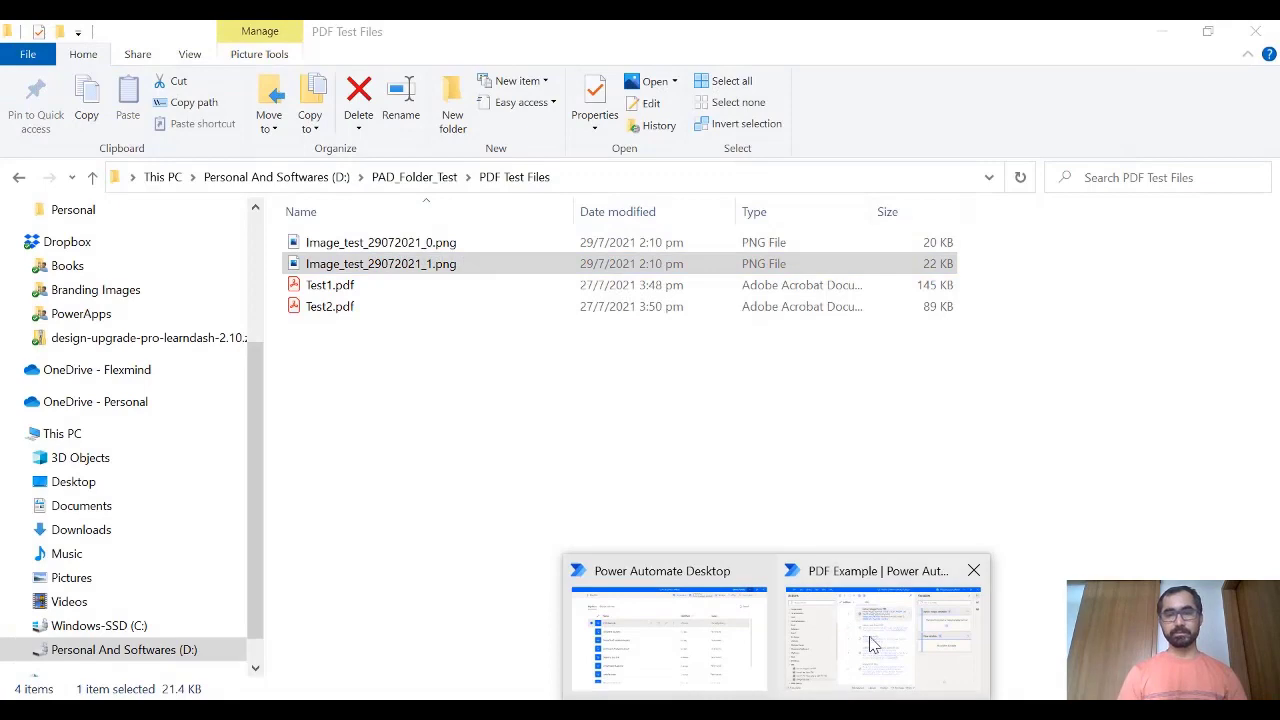
- Switch back to the PDF Example flow in Power Automate Desktop and disable the Extract images from PDF action
click(873, 645)
click(814, 198)
click(1038, 543)
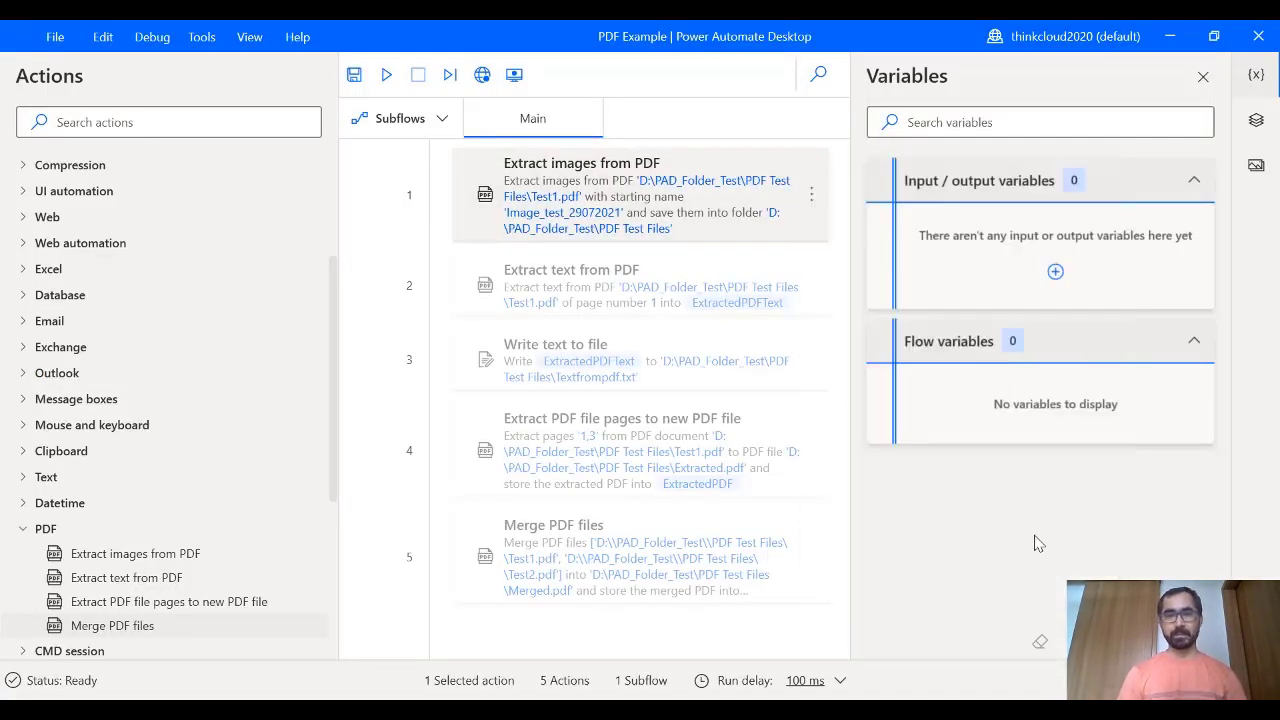
- Review the page options of the Extract text from PDF action, keep Single with page number 1, and save the action
click(573, 279)
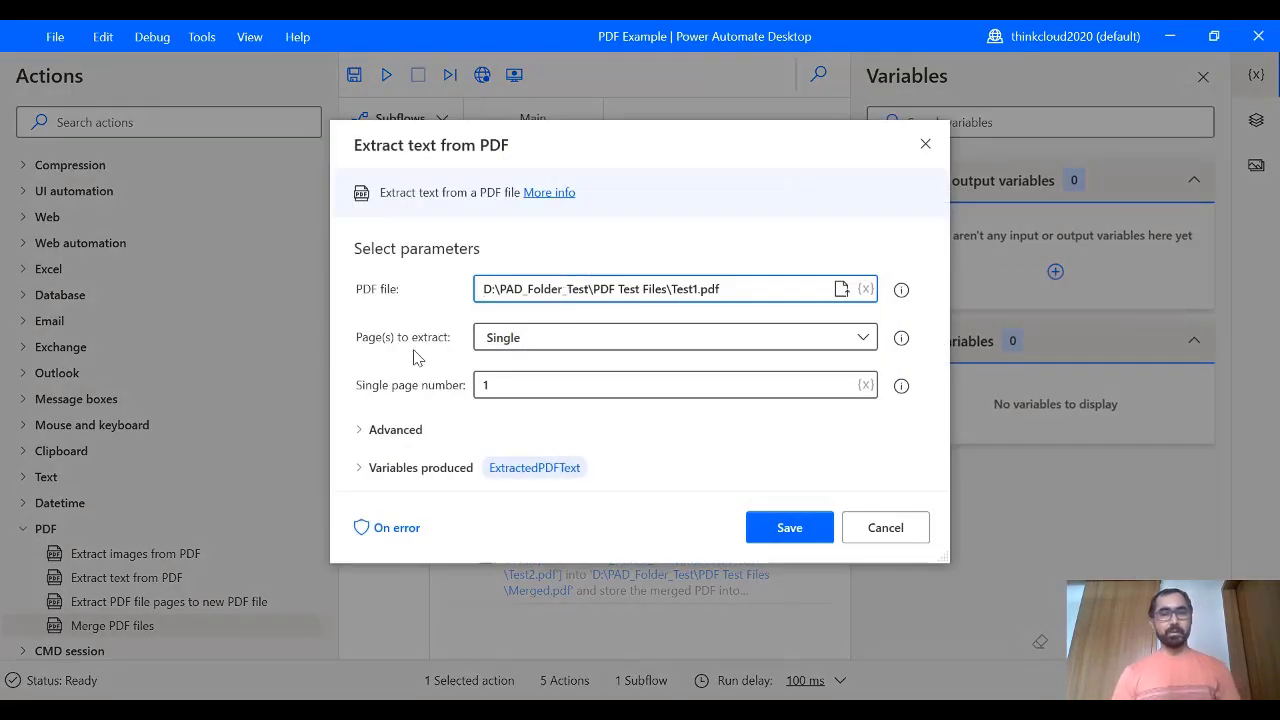
click(555, 347)
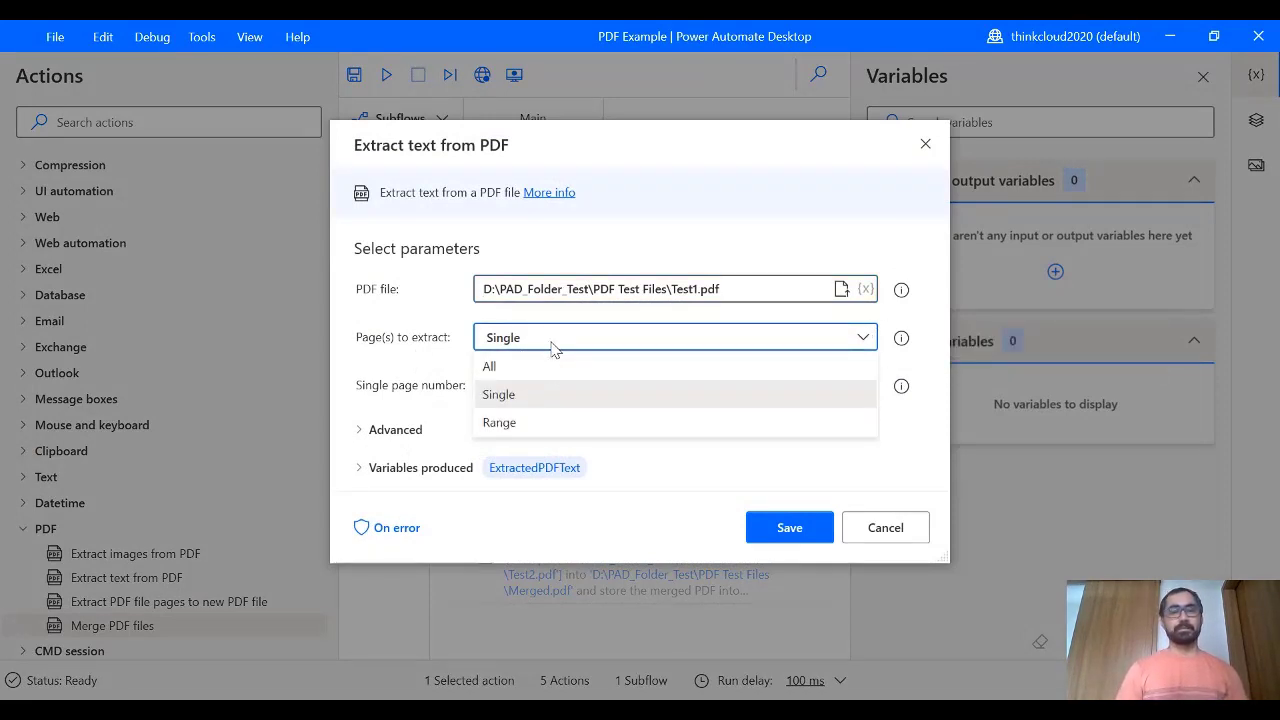
click(423, 323)
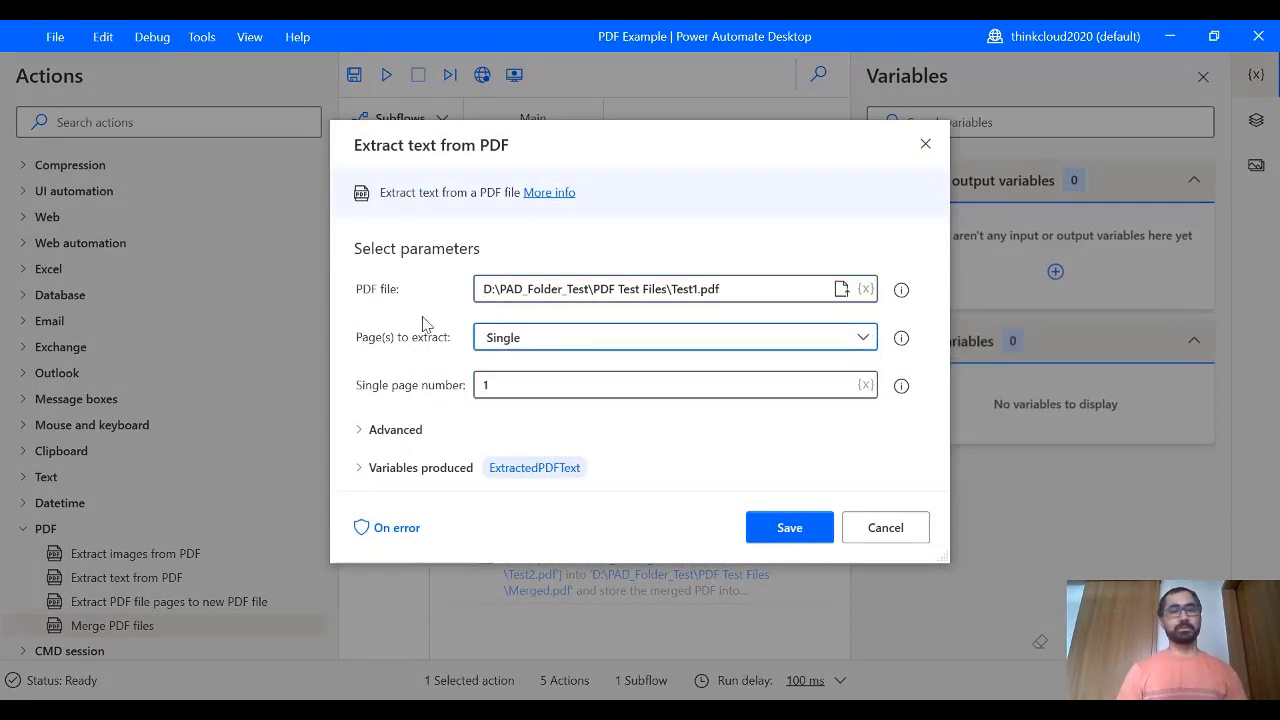
click(520, 345)
click(407, 372)
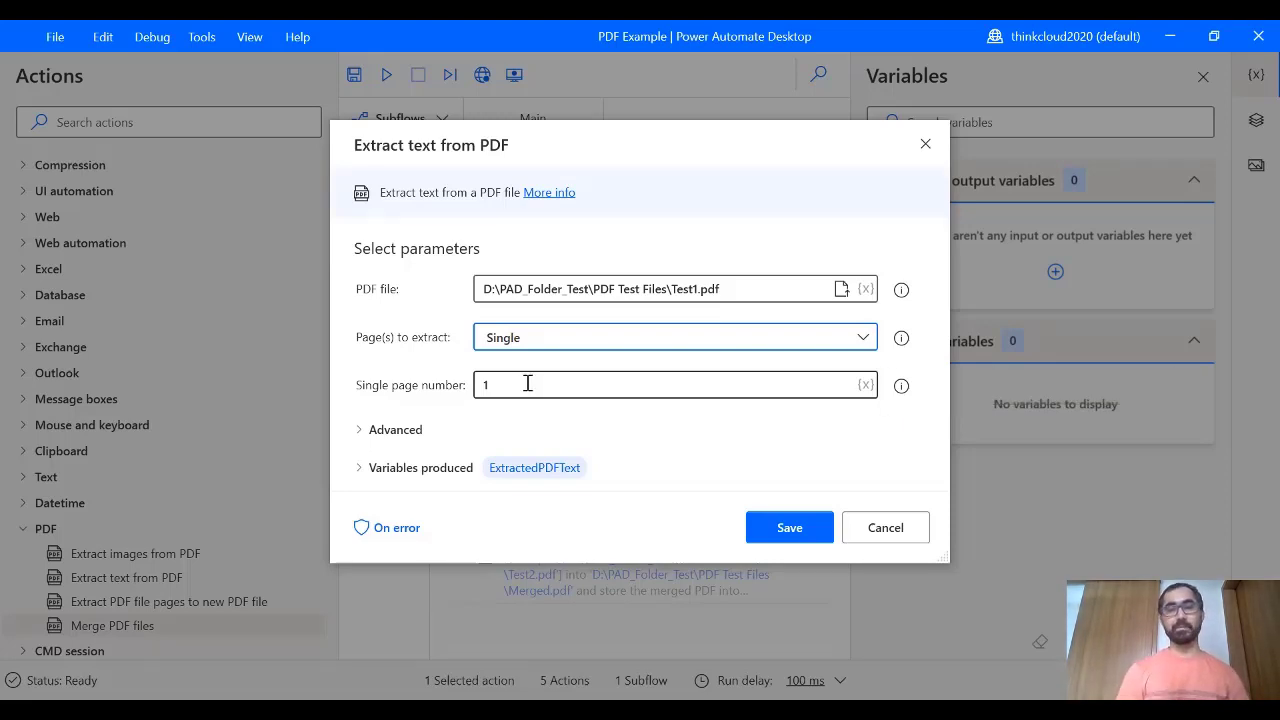
click(786, 527)
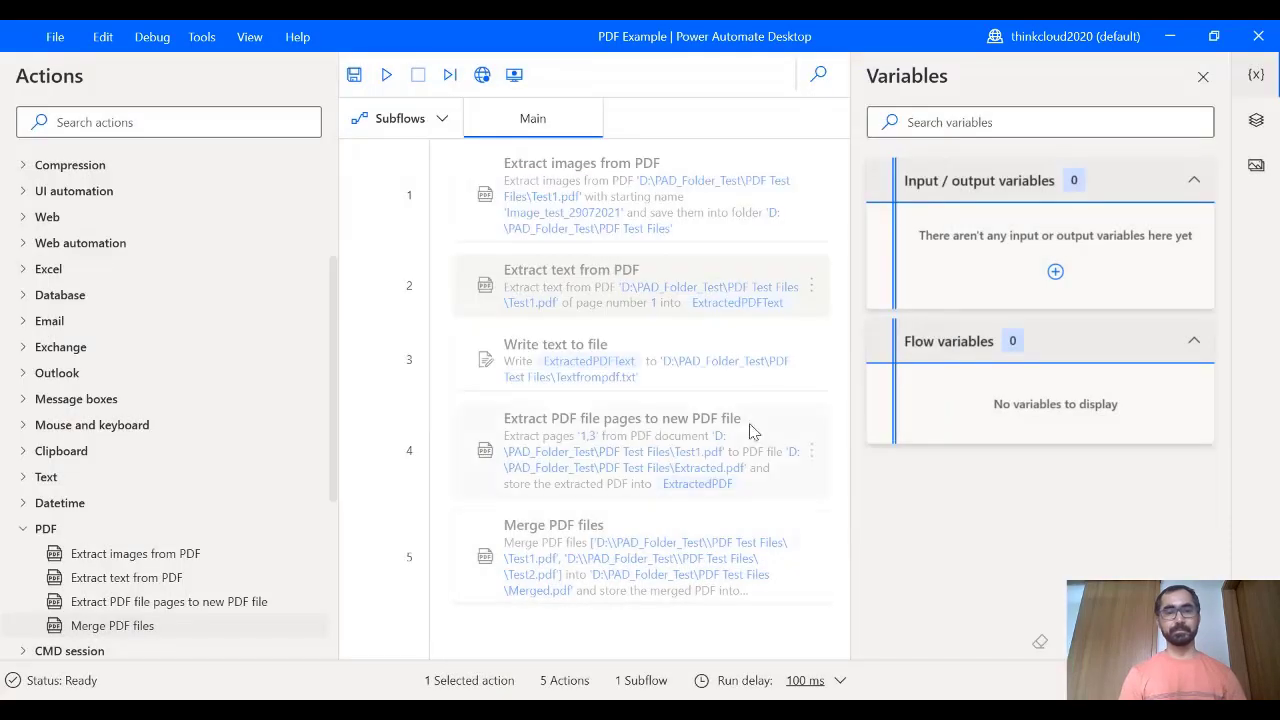
- Enable the Extract text from PDF action and run the flow
click(813, 292)
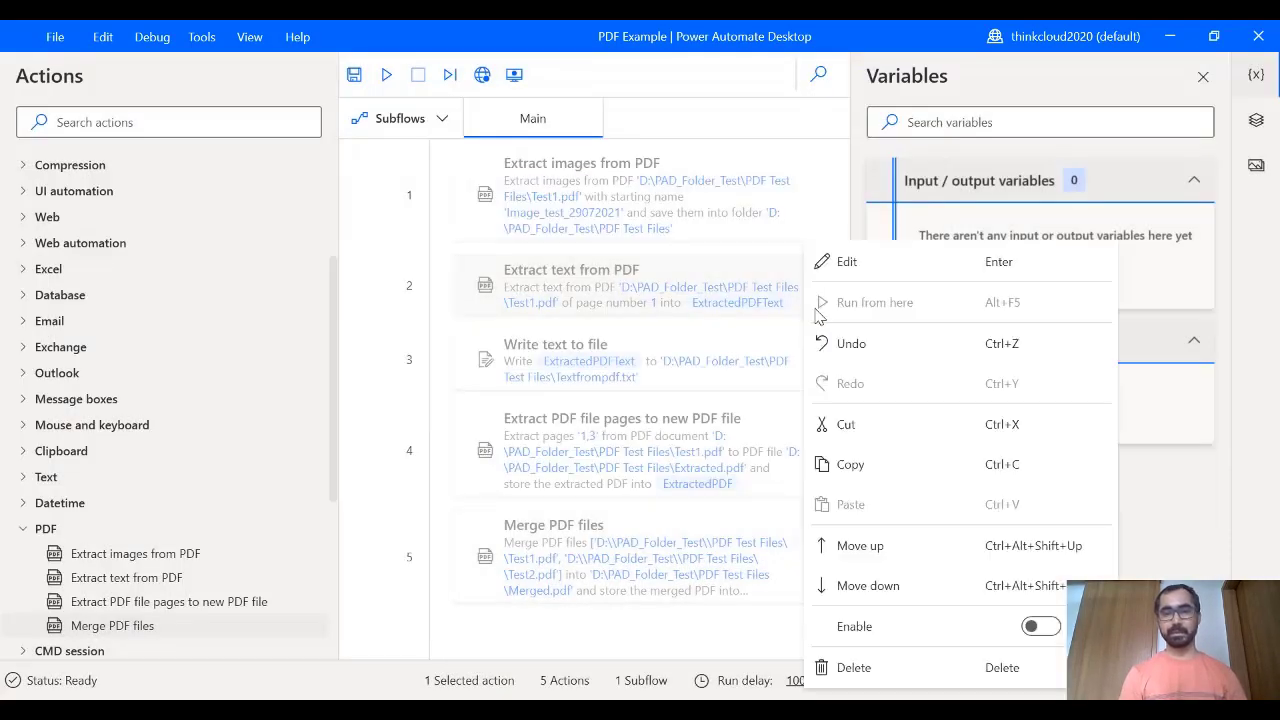
click(1050, 637)
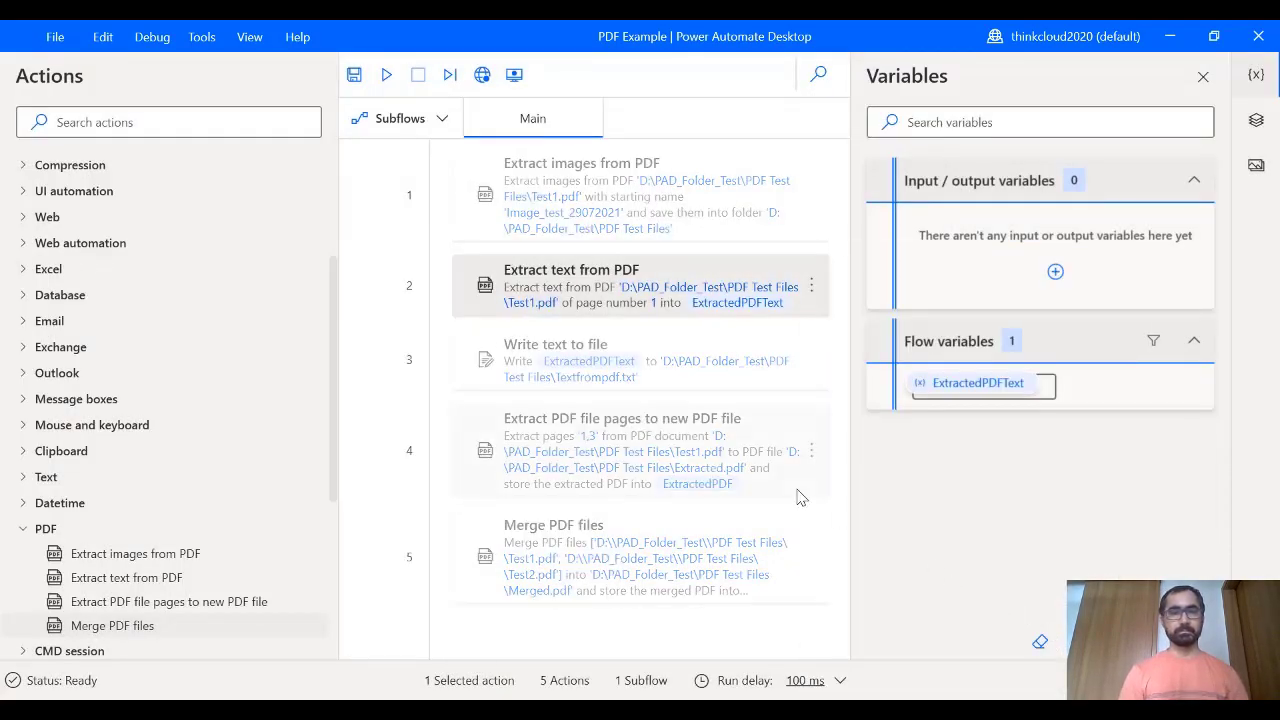
click(384, 74)
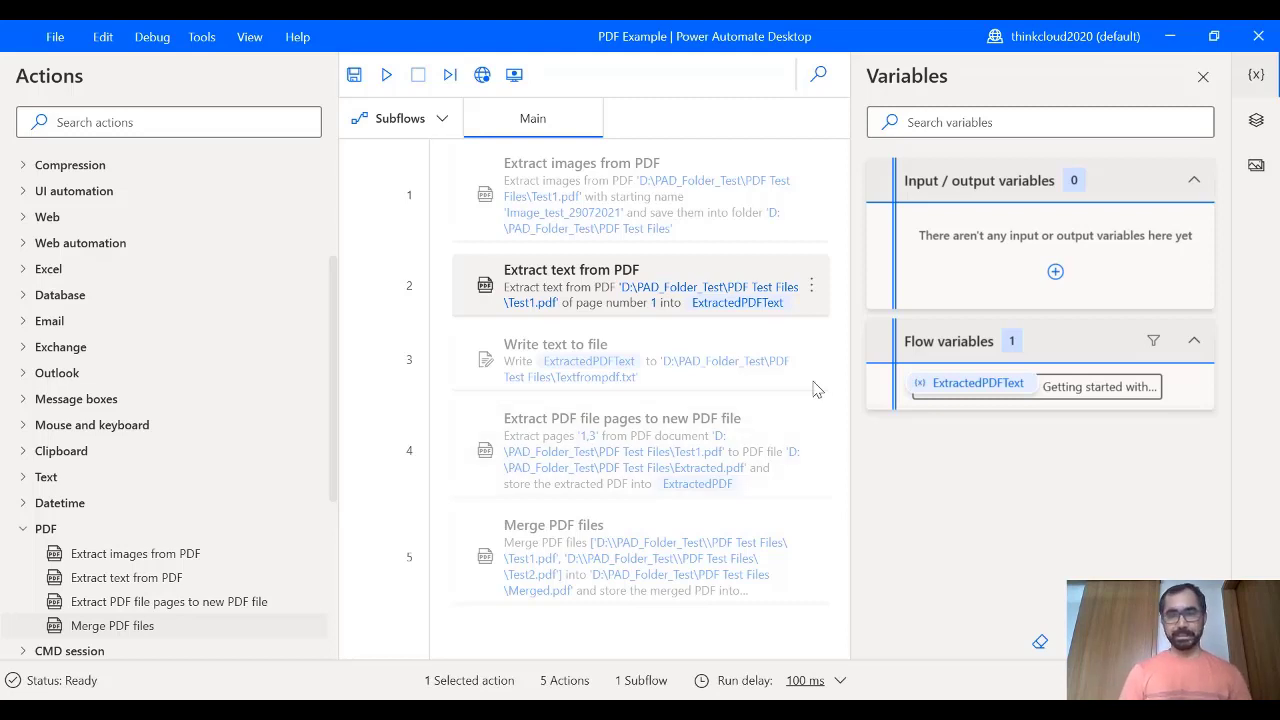
- Enable the Write text to file action, review its parameters, and close them without changes
right_click(814, 360)
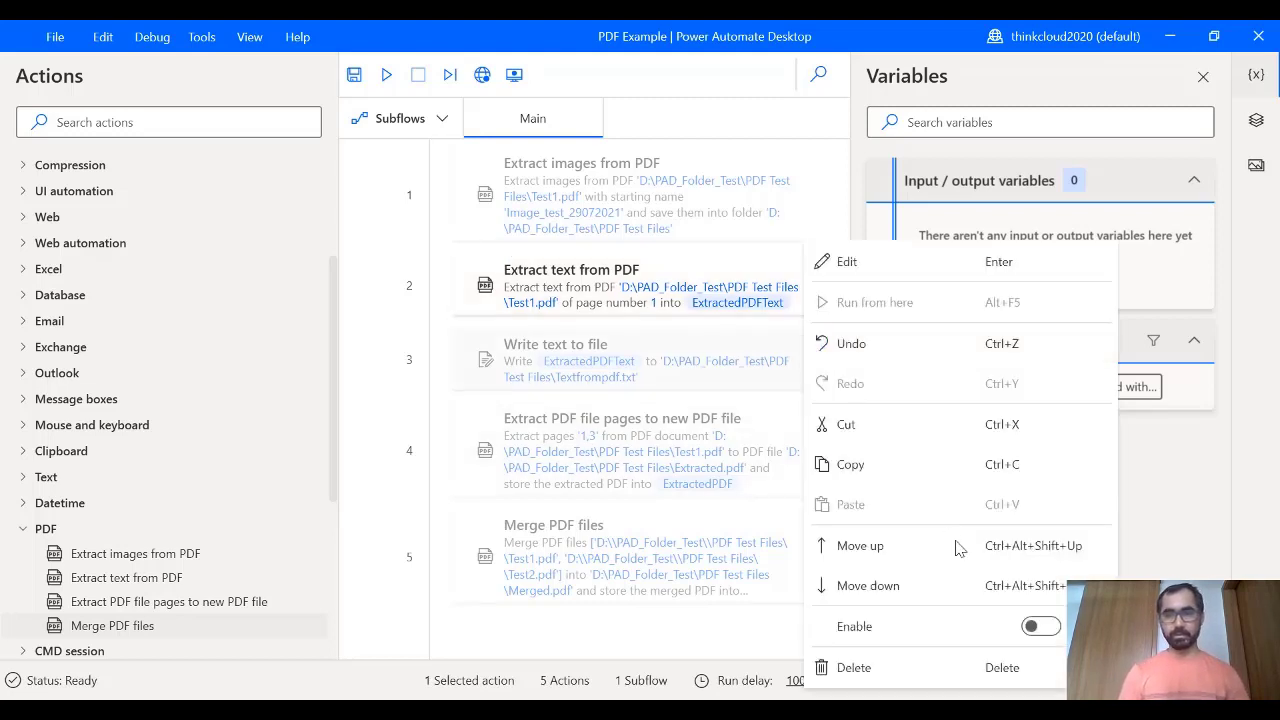
click(1040, 626)
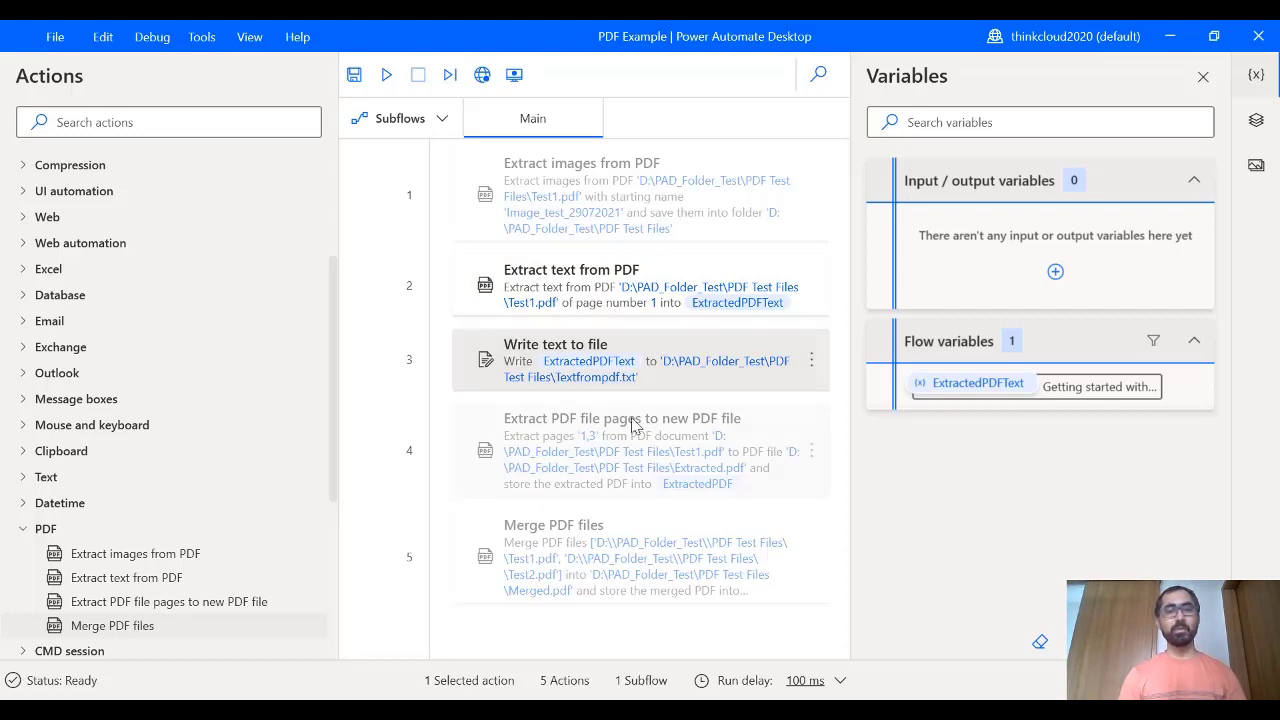
double_click(661, 359)
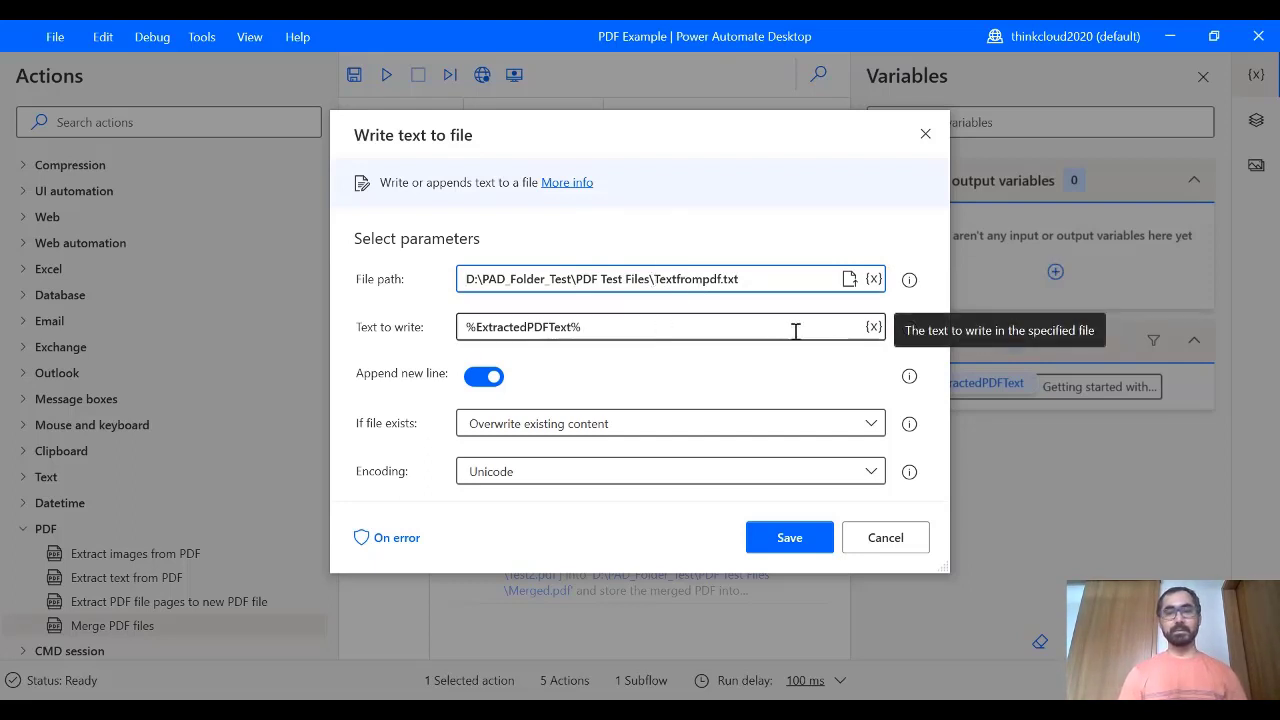
click(923, 134)
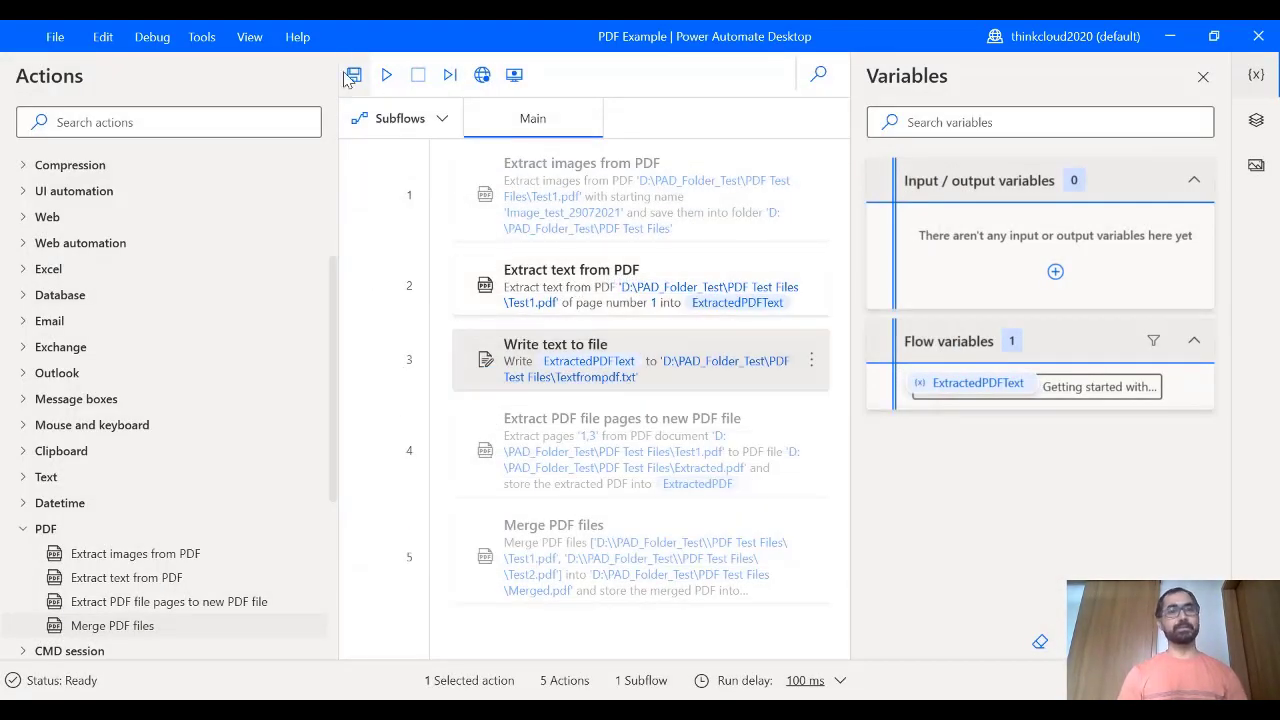
- Run the flow, check the contents of Textfrompdf.txt in the PDF Test Files folder, and close the text file
click(386, 80)
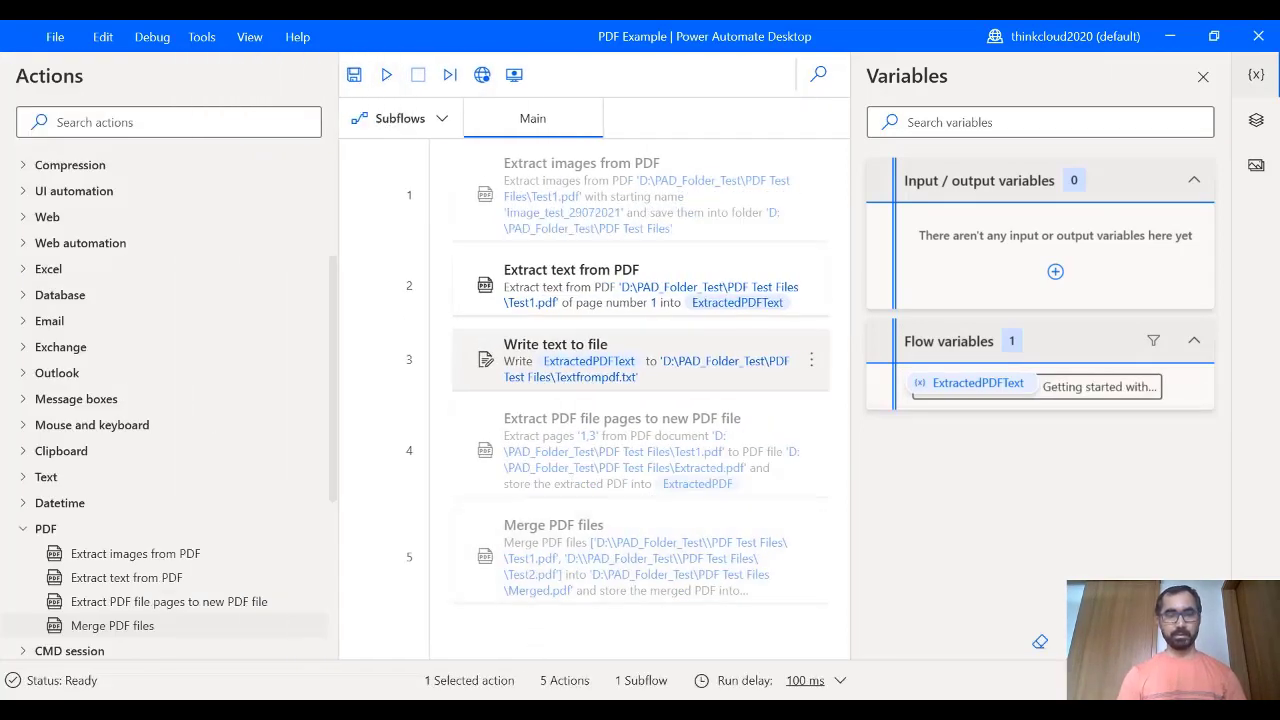
key(alt+Tab)
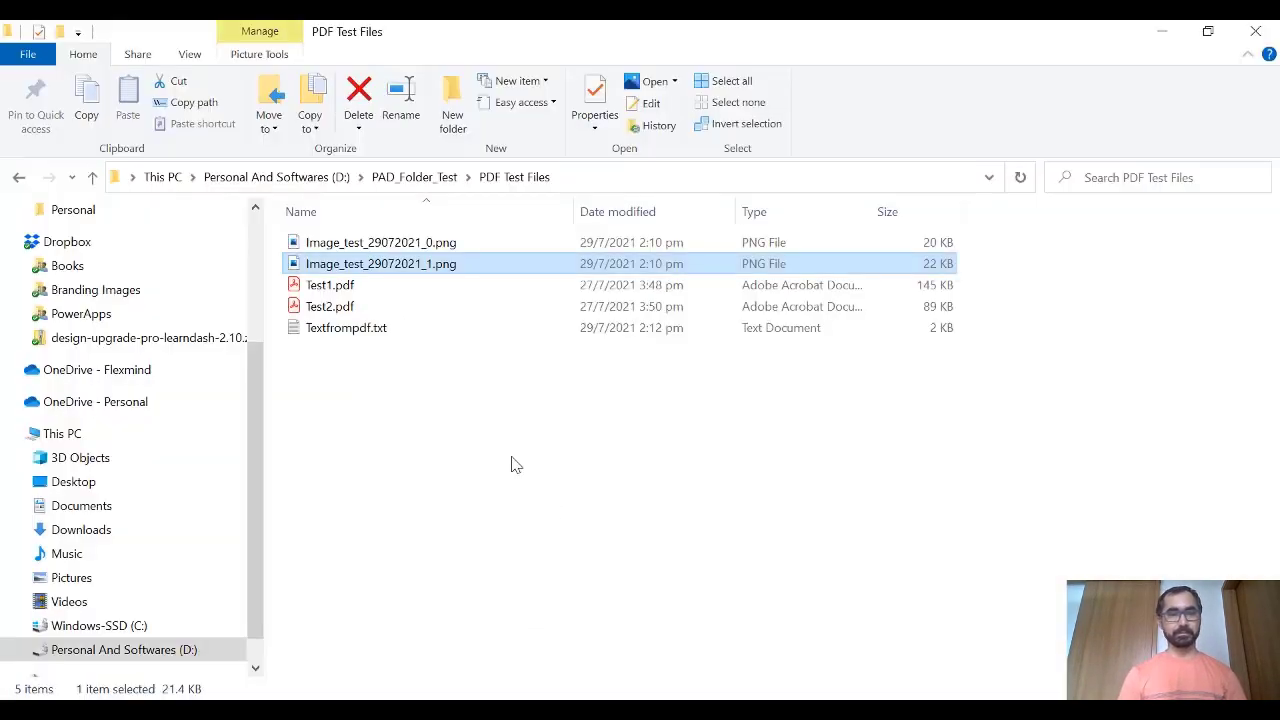
double_click(337, 330)
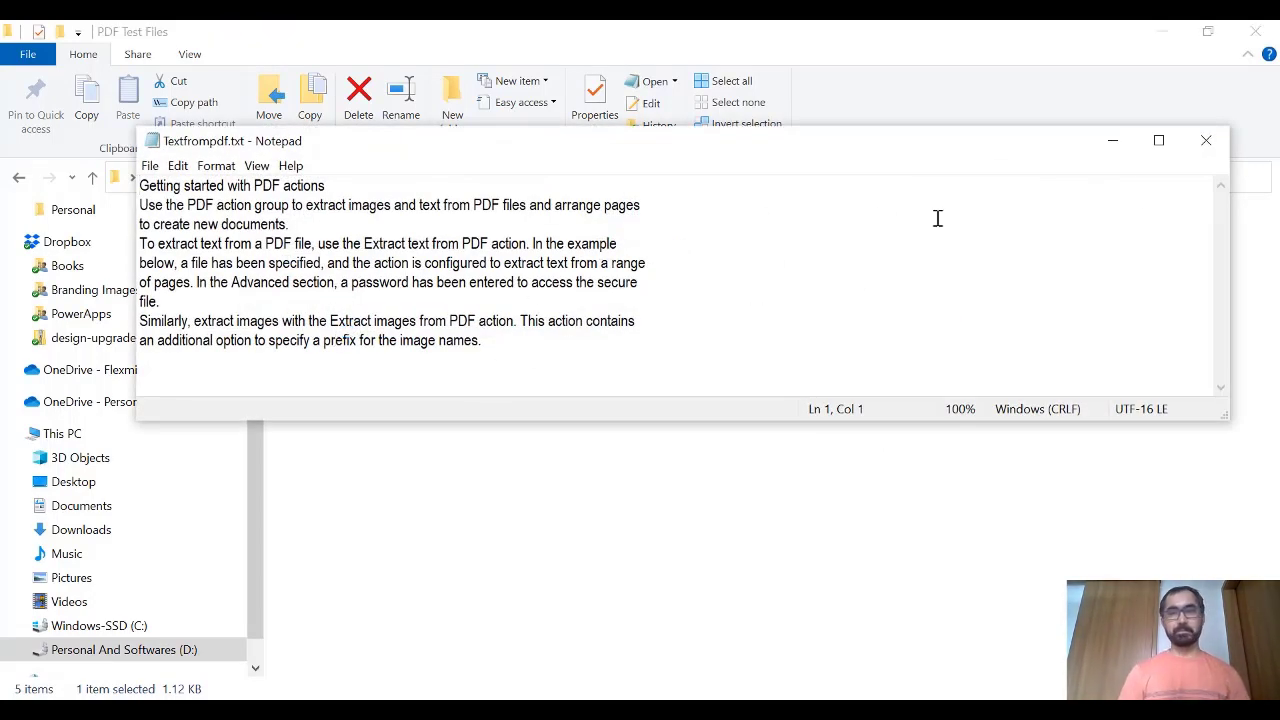
click(1206, 140)
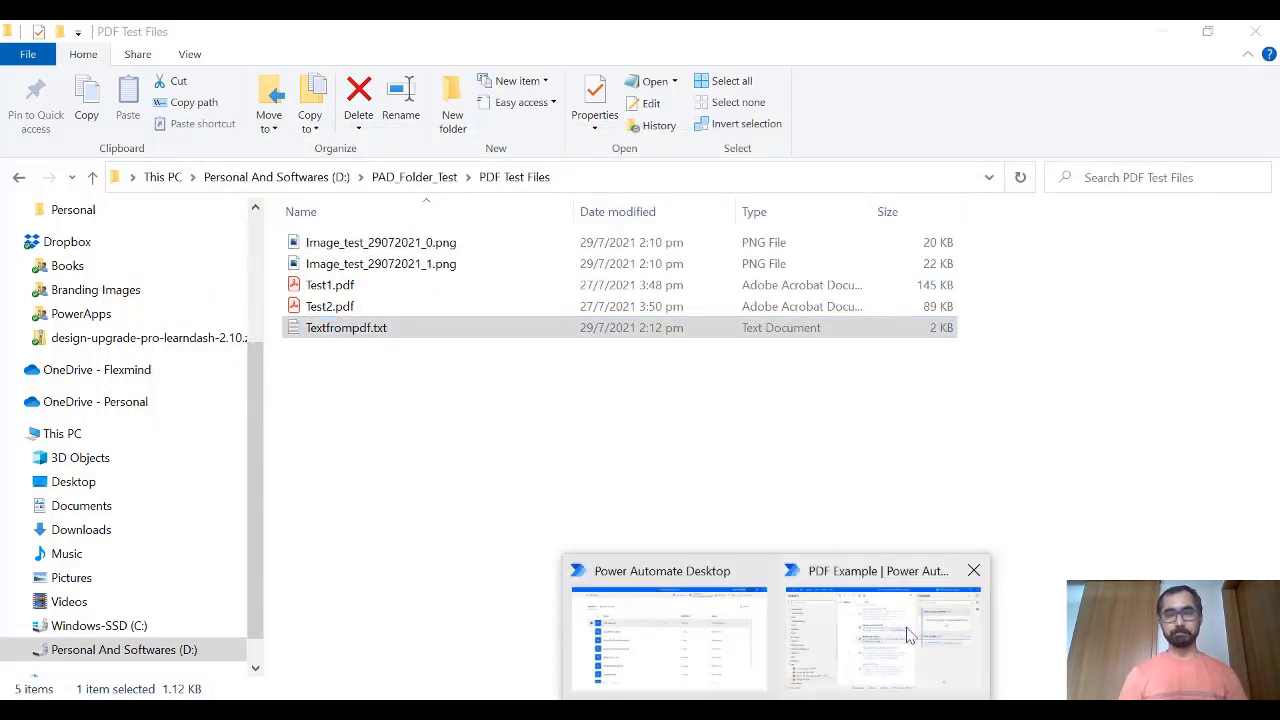
- Switch to Test1.pdf in Adobe Acrobat Reader and compare the text on page 1 with the extracted text
click(830, 645)
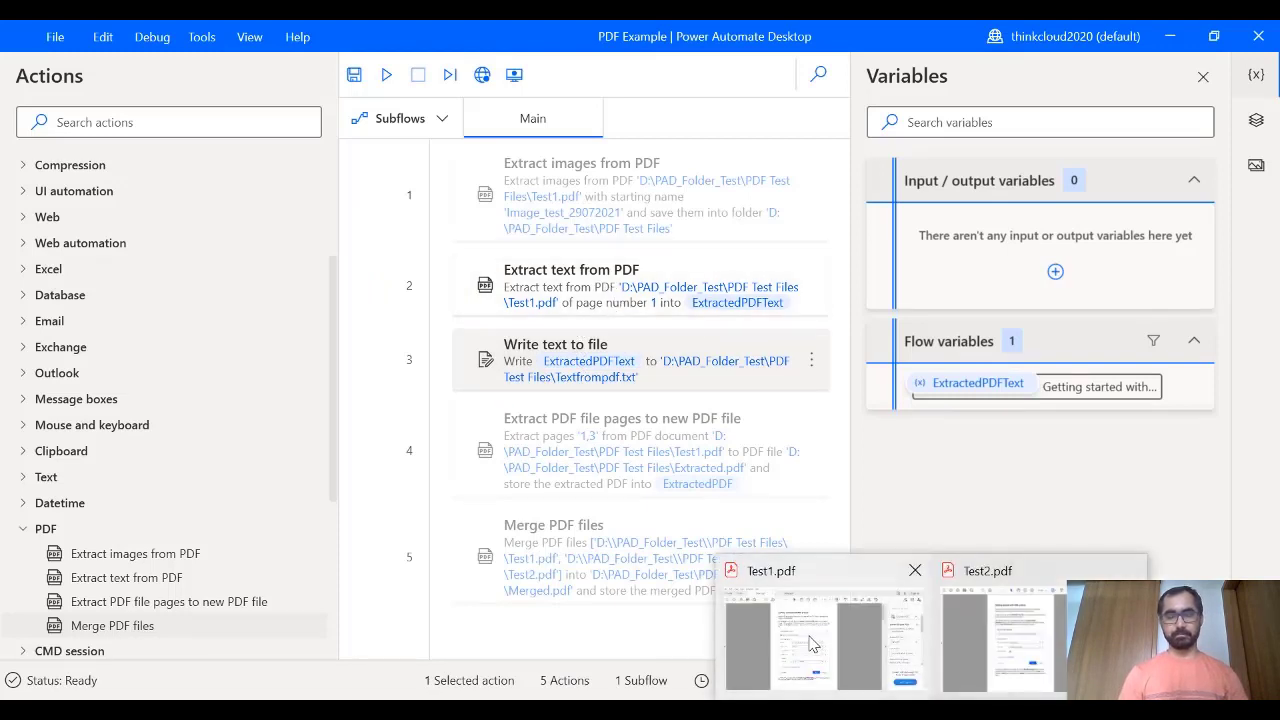
click(812, 640)
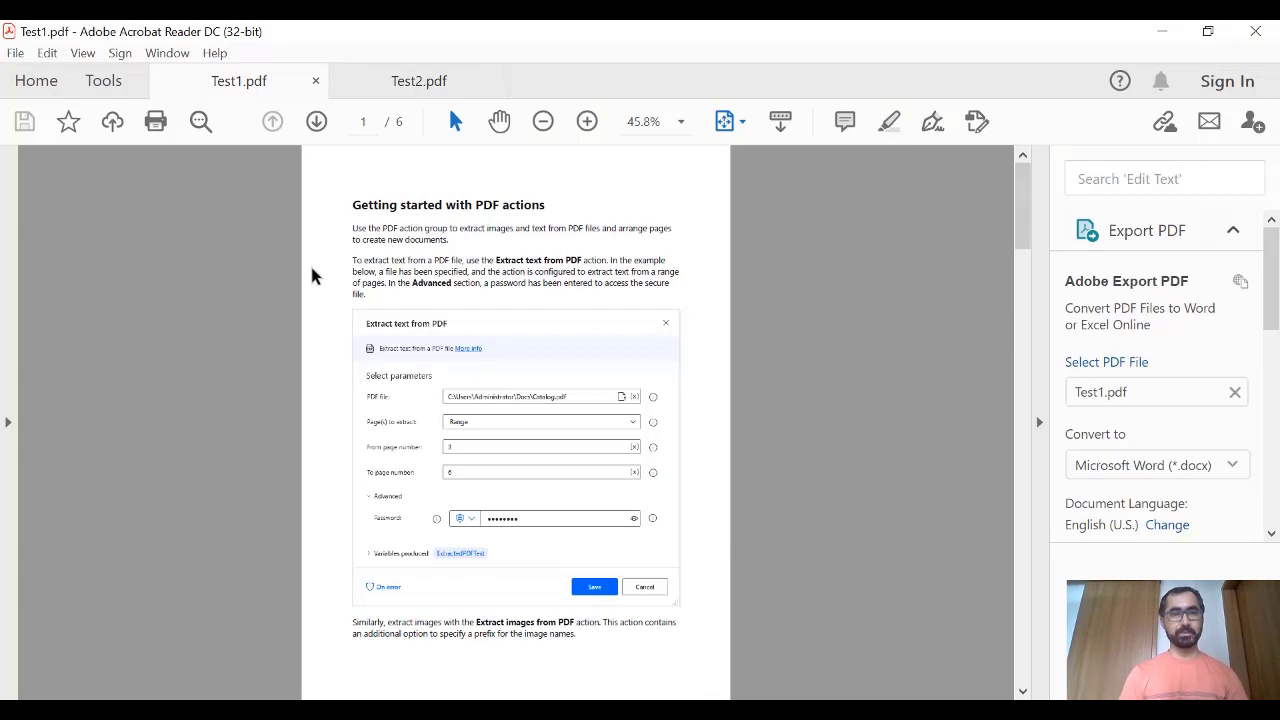
drag(349, 204, 377, 287)
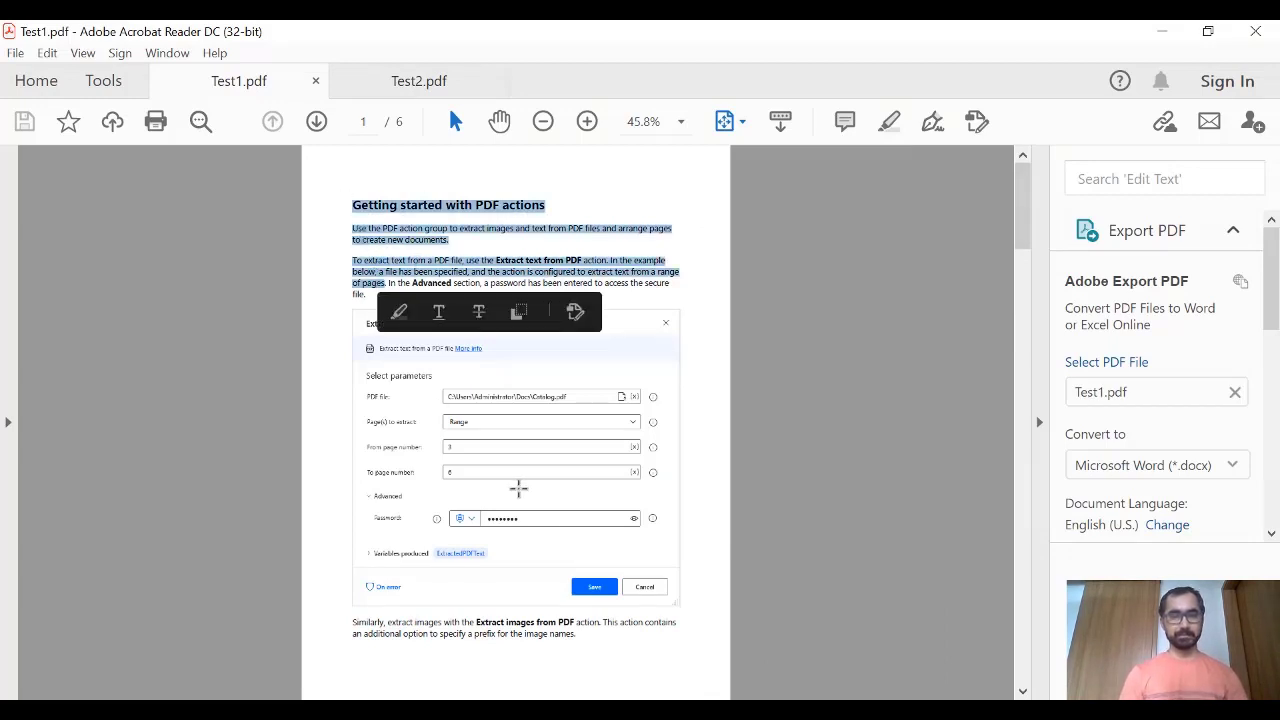
click(503, 645)
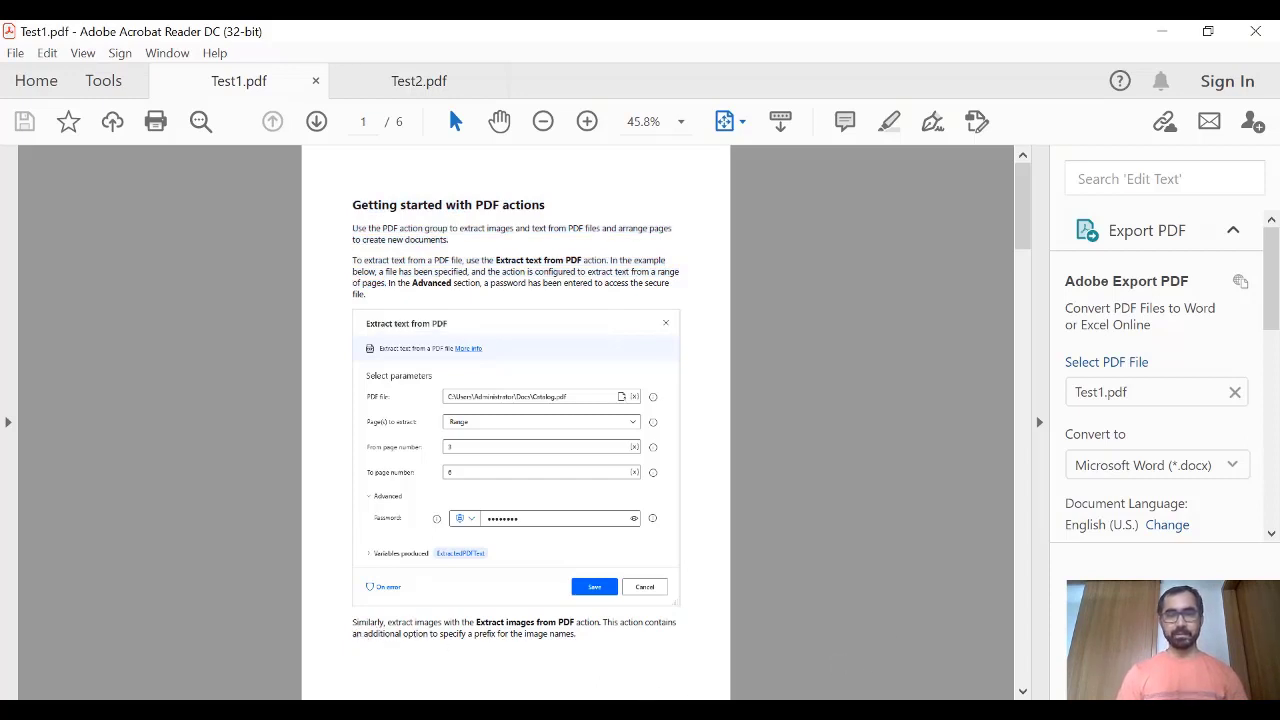
- Switch back to the PDF Example flow in Power Automate Desktop and disable the Extract text from PDF and Write text to file actions
mouse_move(776, 710)
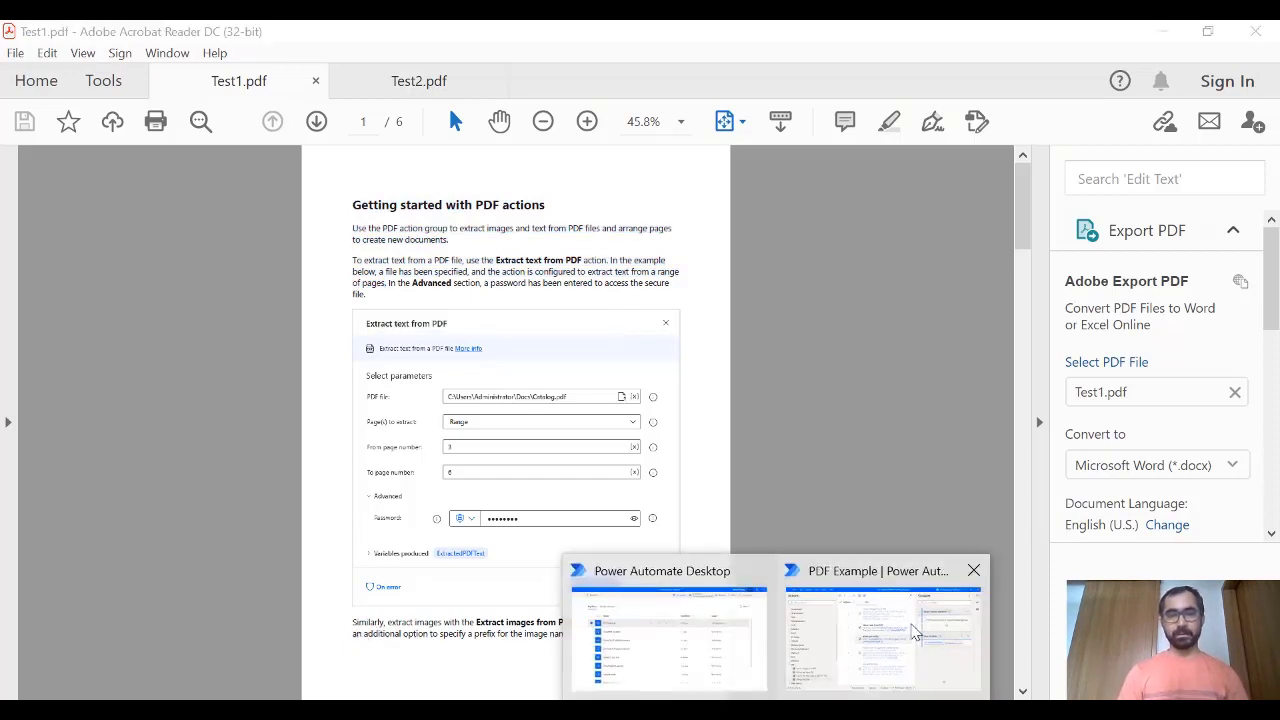
click(917, 632)
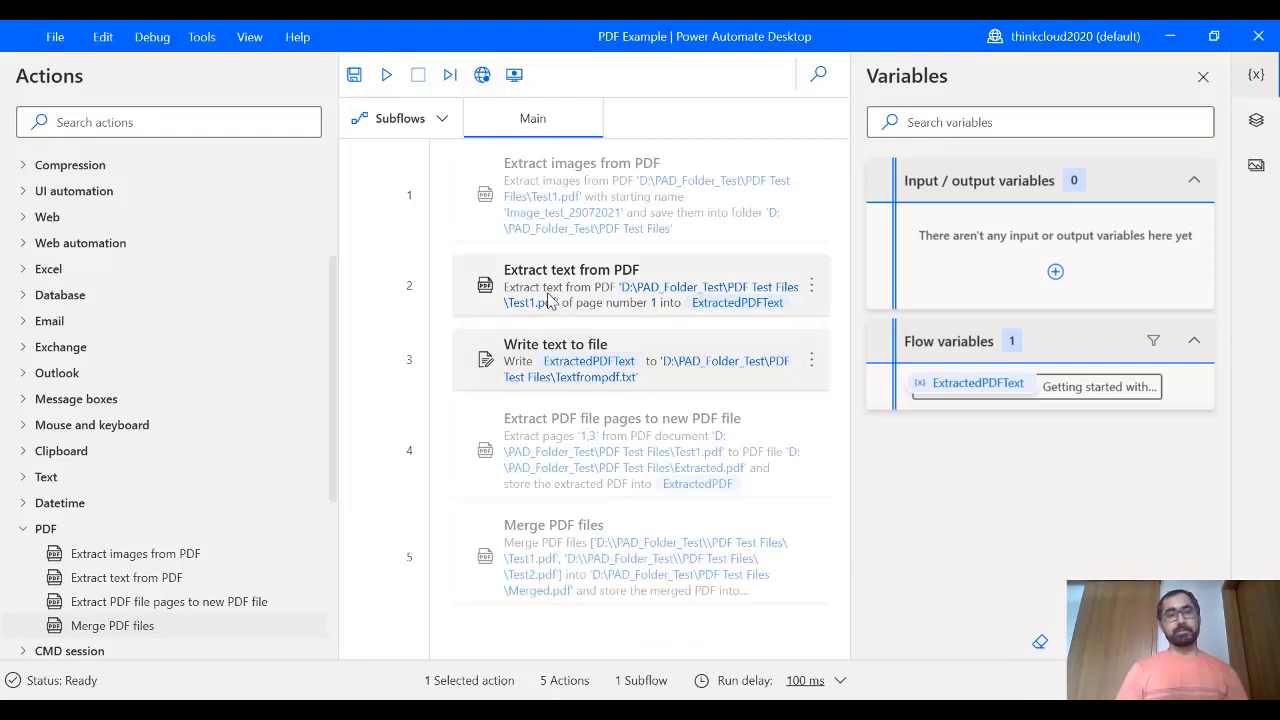
click(814, 288)
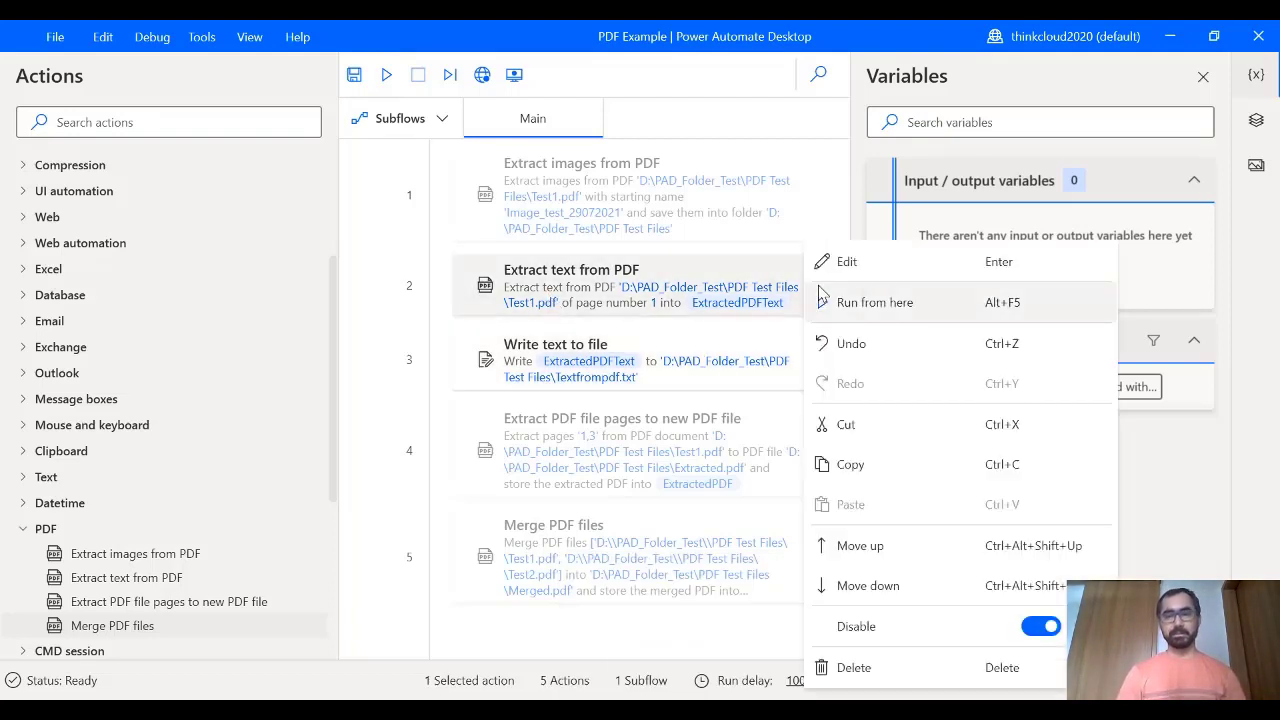
click(1038, 627)
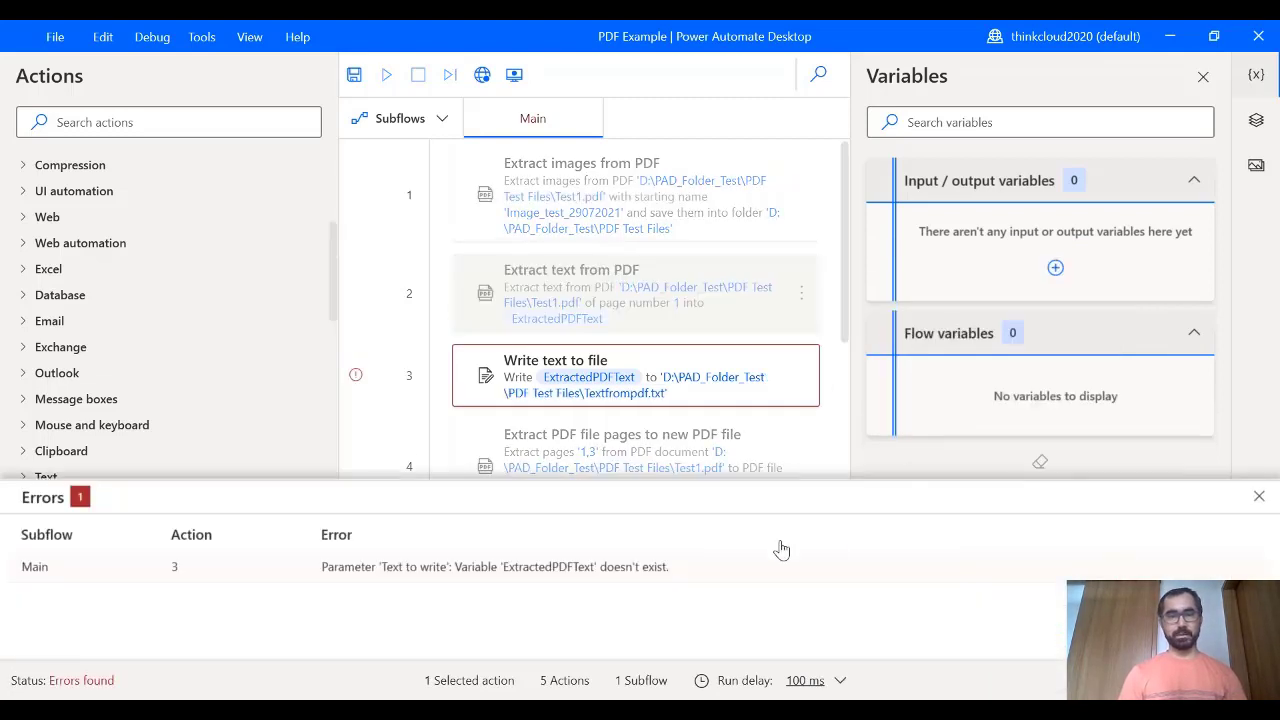
click(1259, 496)
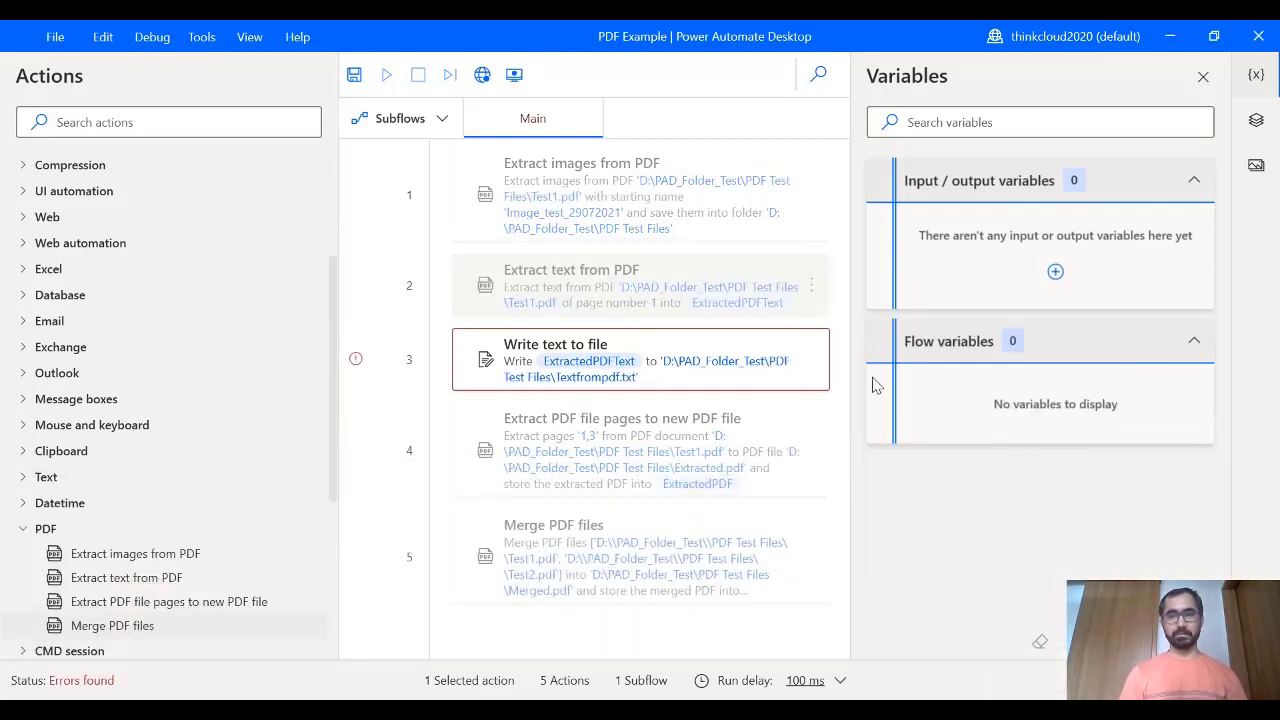
click(810, 362)
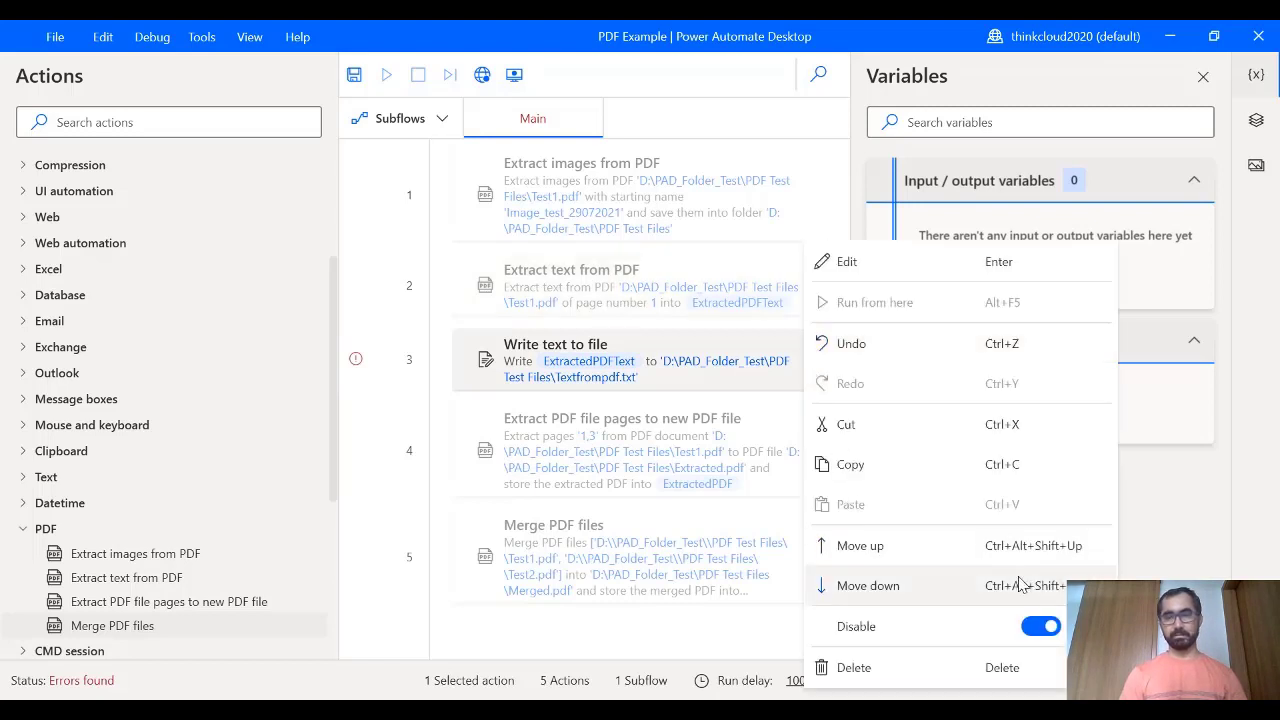
click(1041, 627)
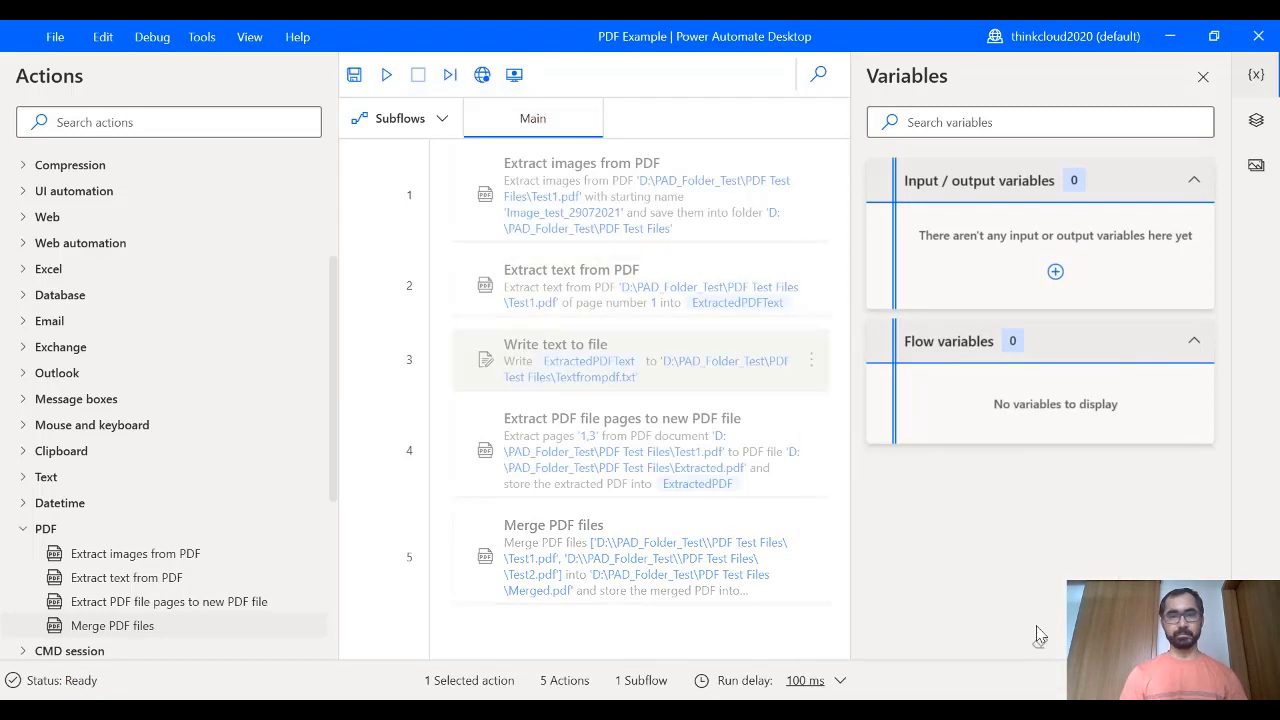
- Enable the Extract PDF file pages to new PDF file action, review its parameters including the advanced password option, and save it
click(812, 452)
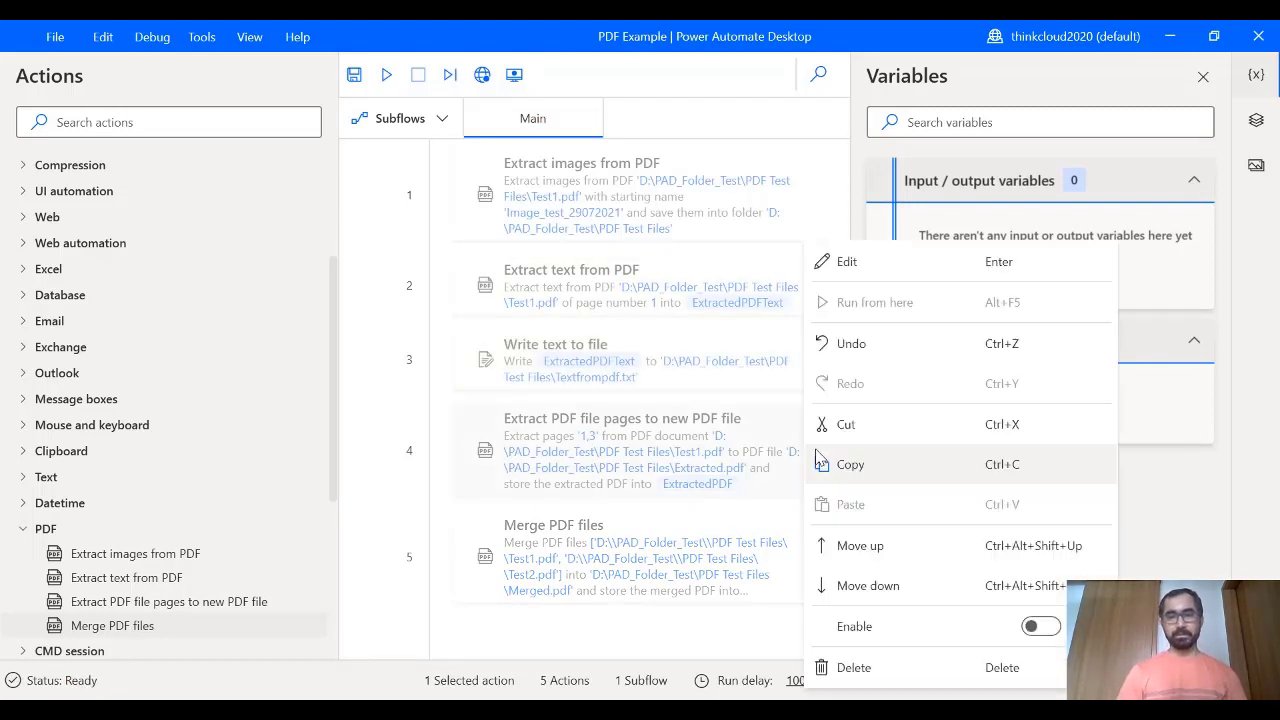
click(1045, 628)
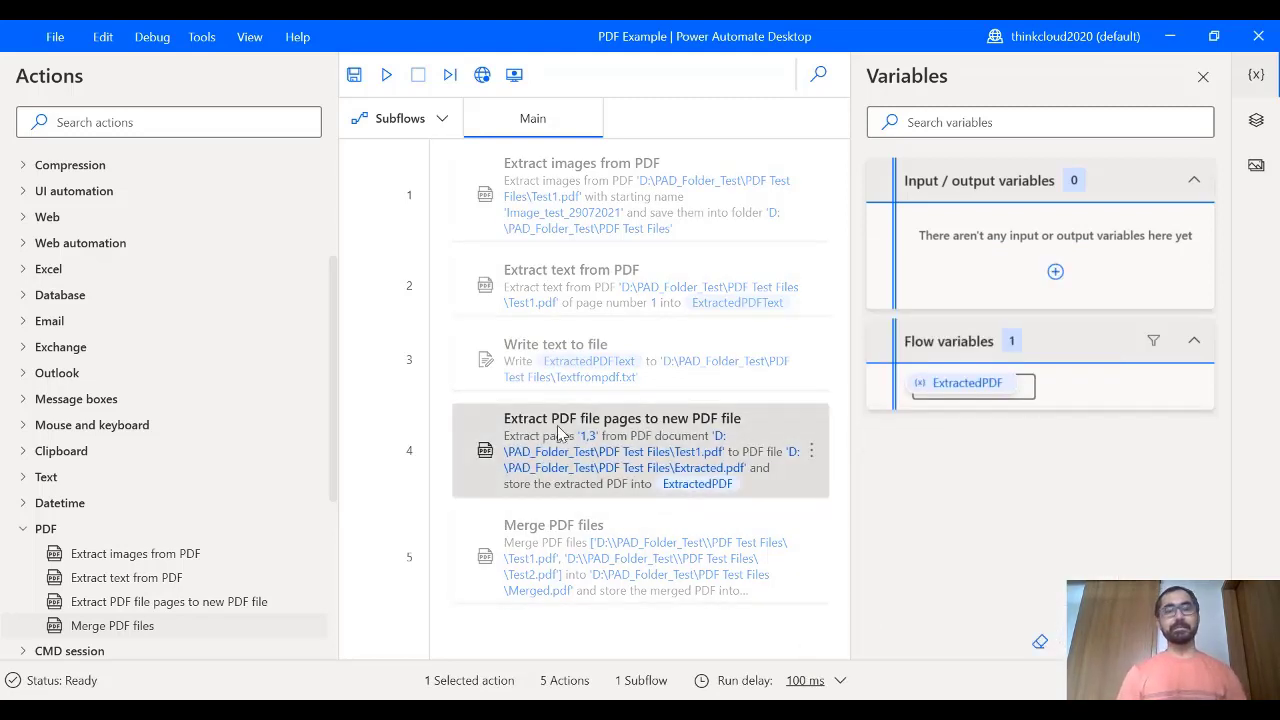
double_click(651, 432)
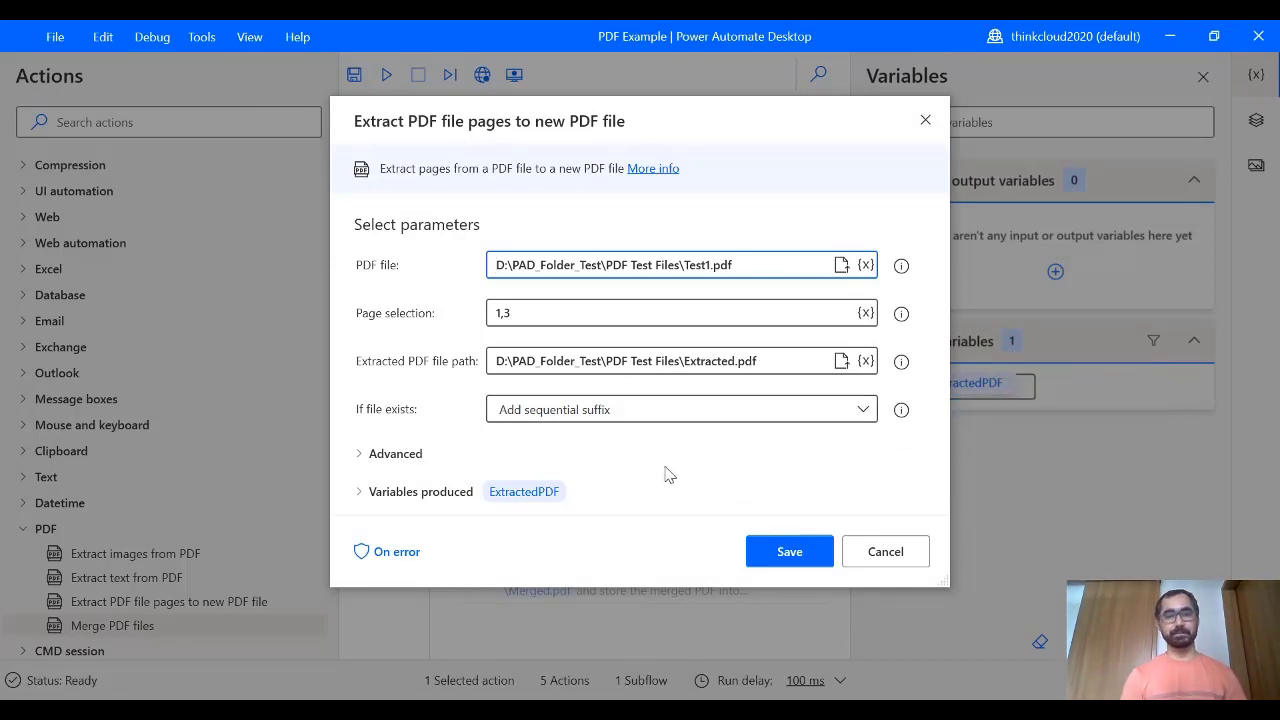
click(360, 454)
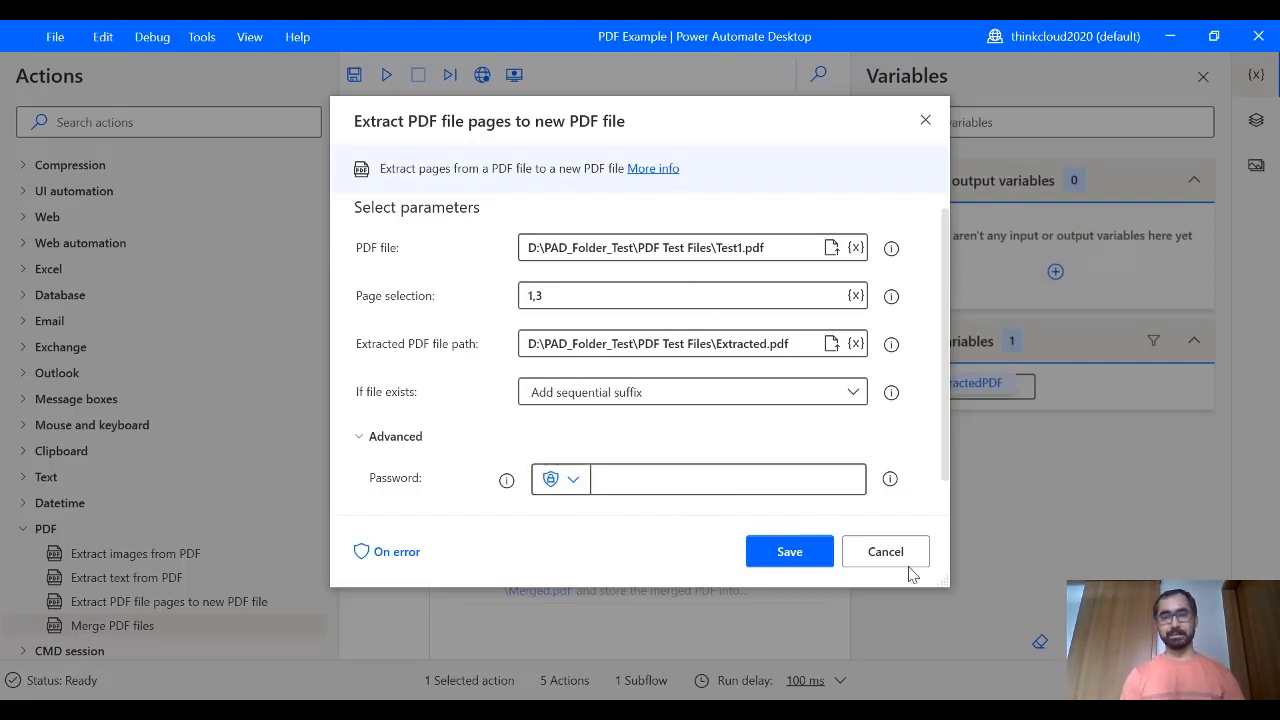
click(810, 553)
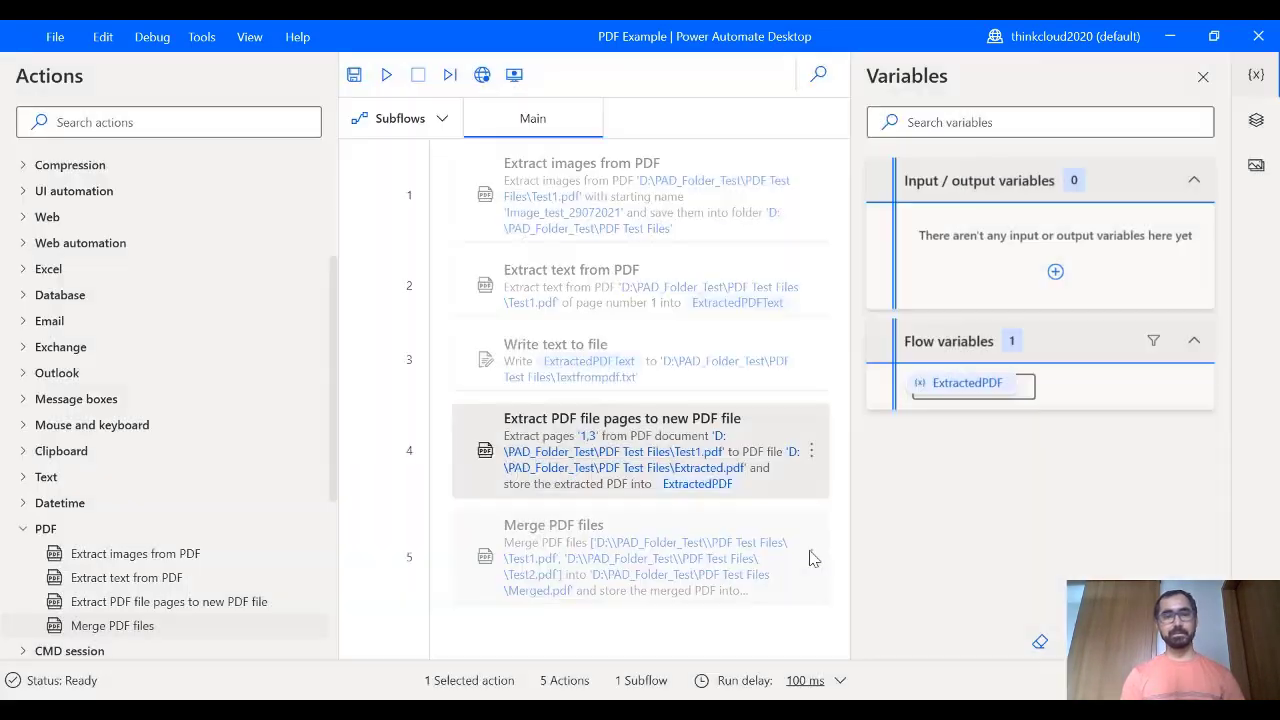
- Run the flow and open Extracted.pdf from the PDF Test Files folder to check the extracted pages
click(386, 78)
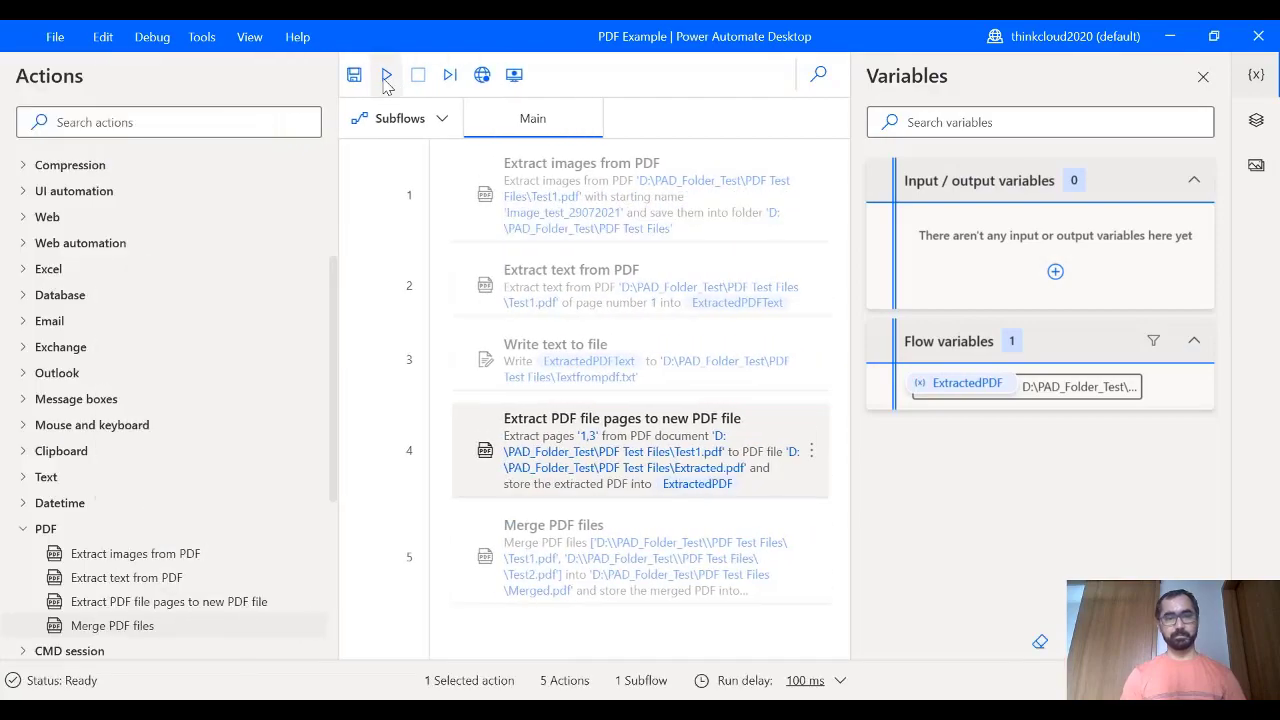
key(alt+Tab)
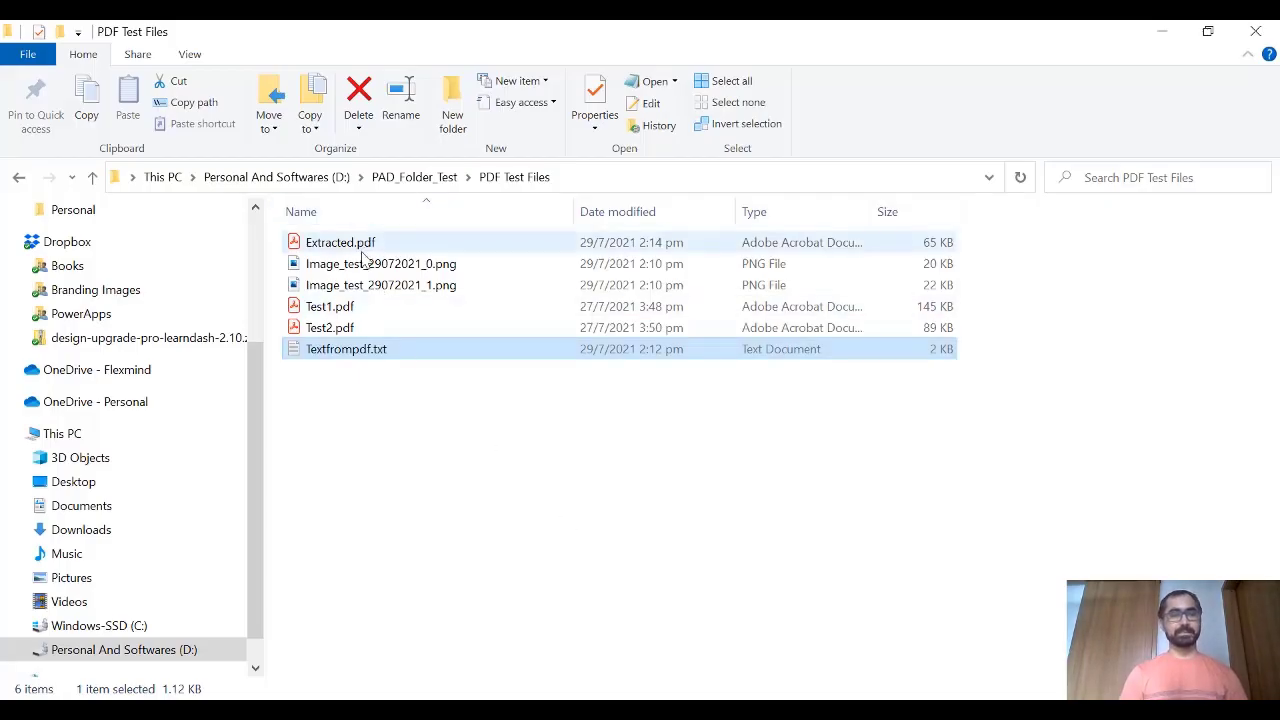
double_click(460, 243)
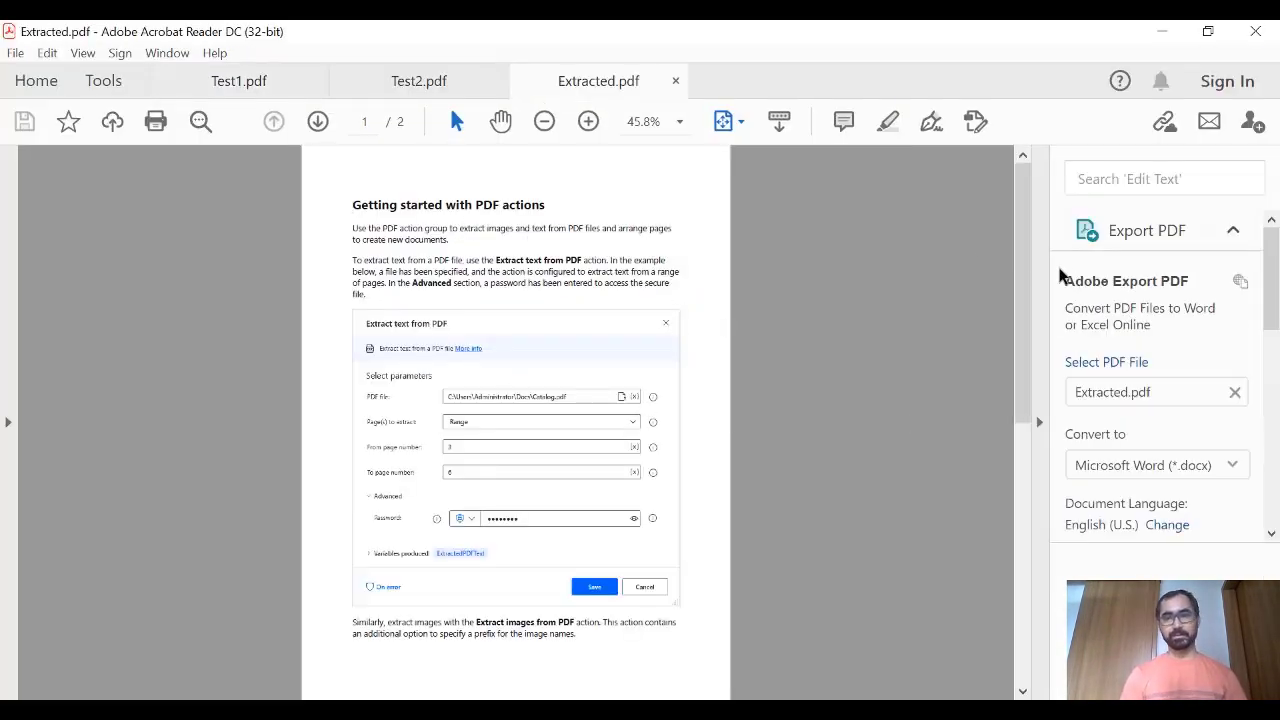
- Compare both pages of Extracted.pdf with pages 1 and 3 of Test1.pdf, closing the side tools pane along the way
drag(1023, 250, 1025, 210)
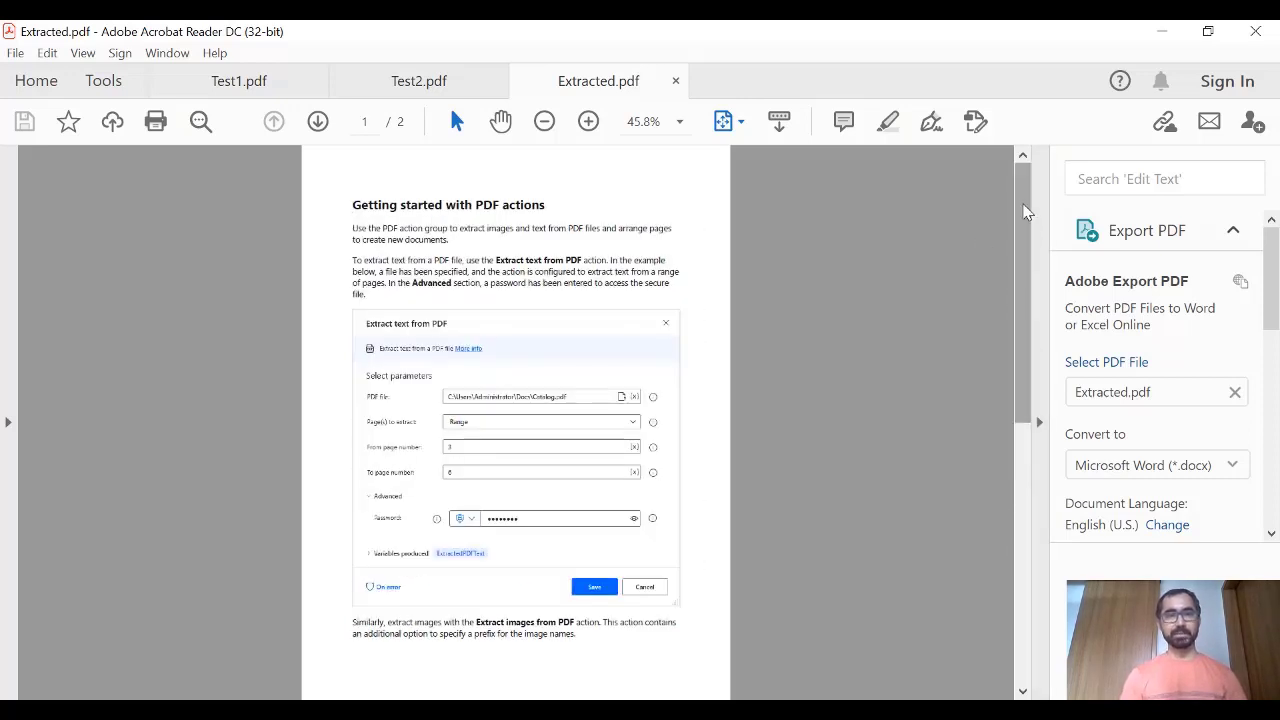
click(255, 84)
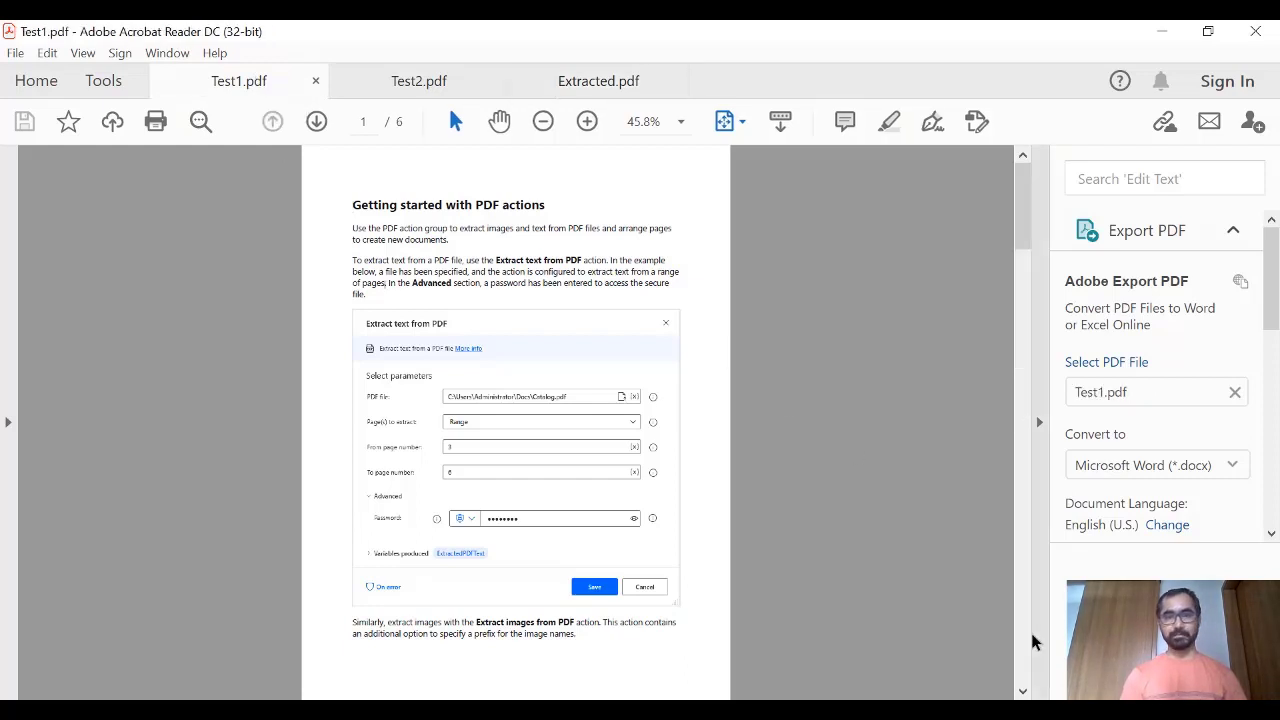
click(1021, 689)
click(1021, 689)
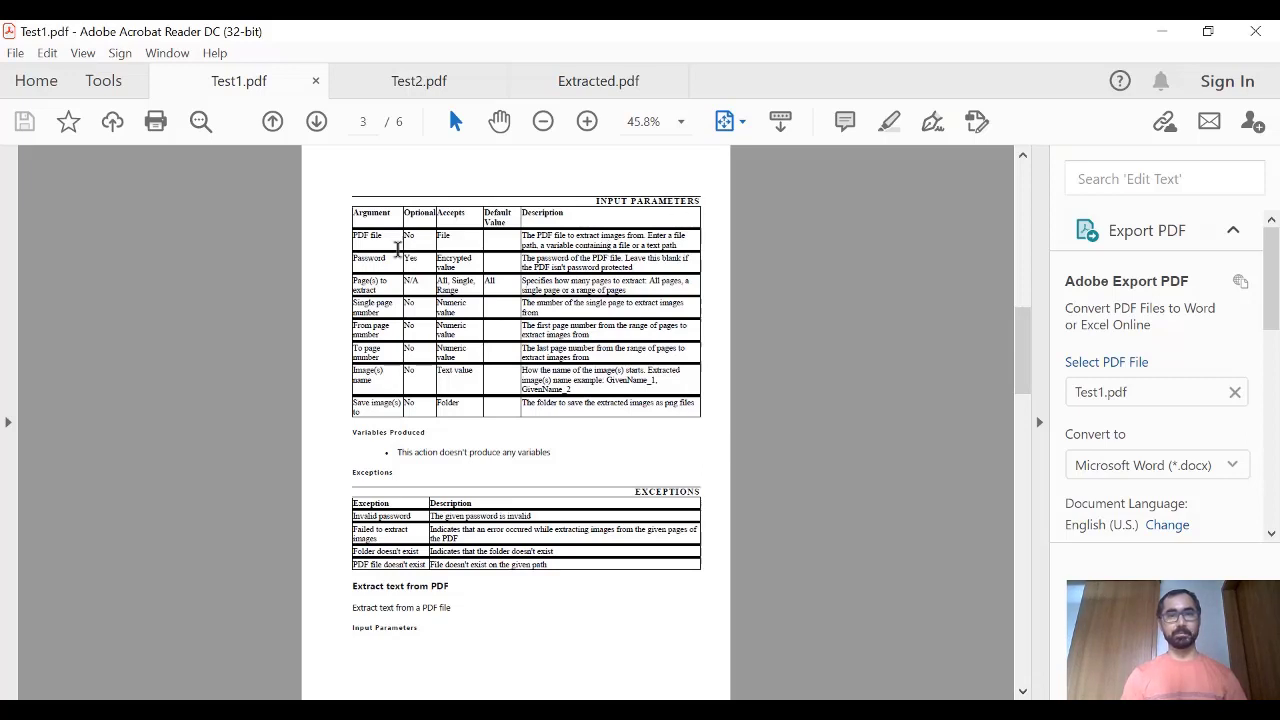
click(600, 88)
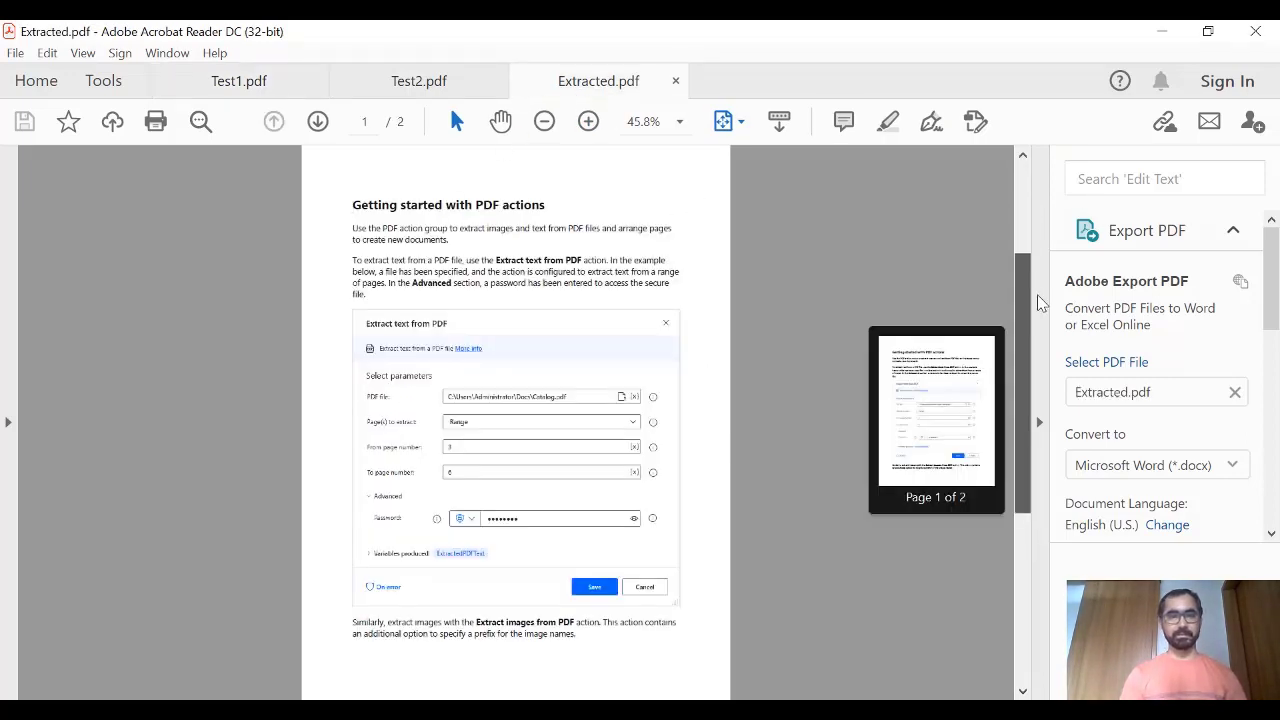
key(shift+F4)
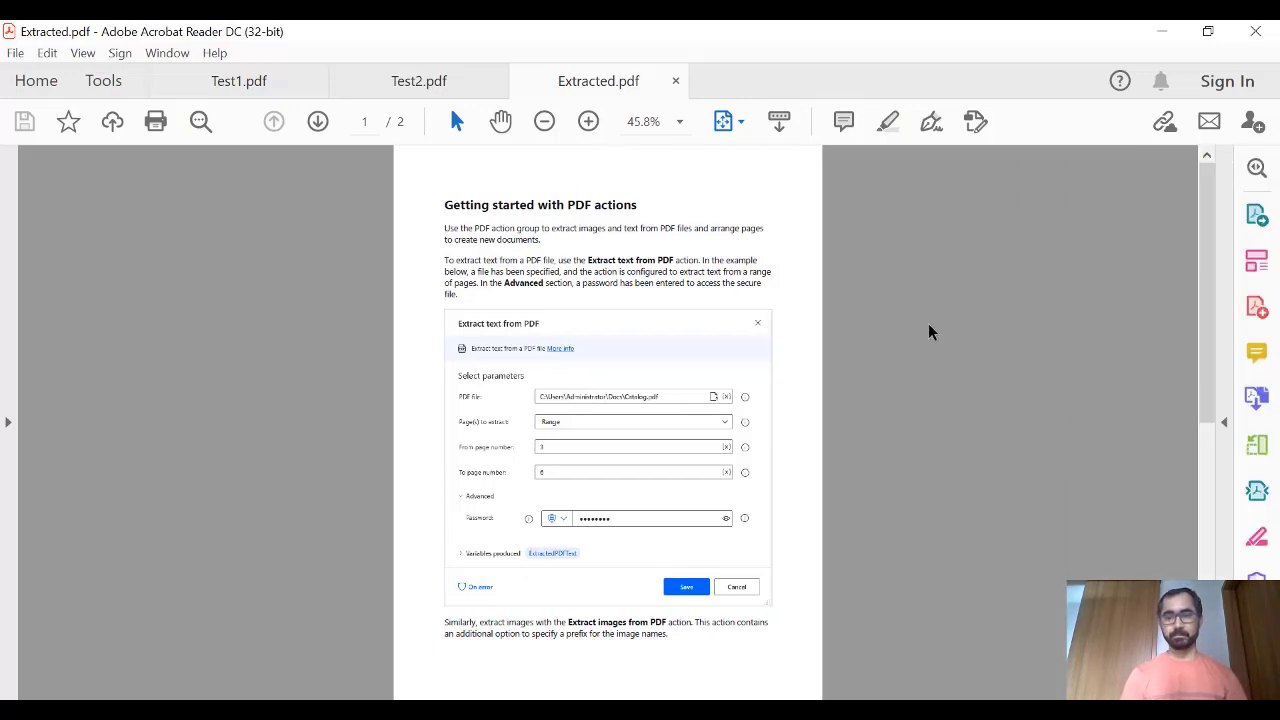
drag(1207, 285, 1207, 480)
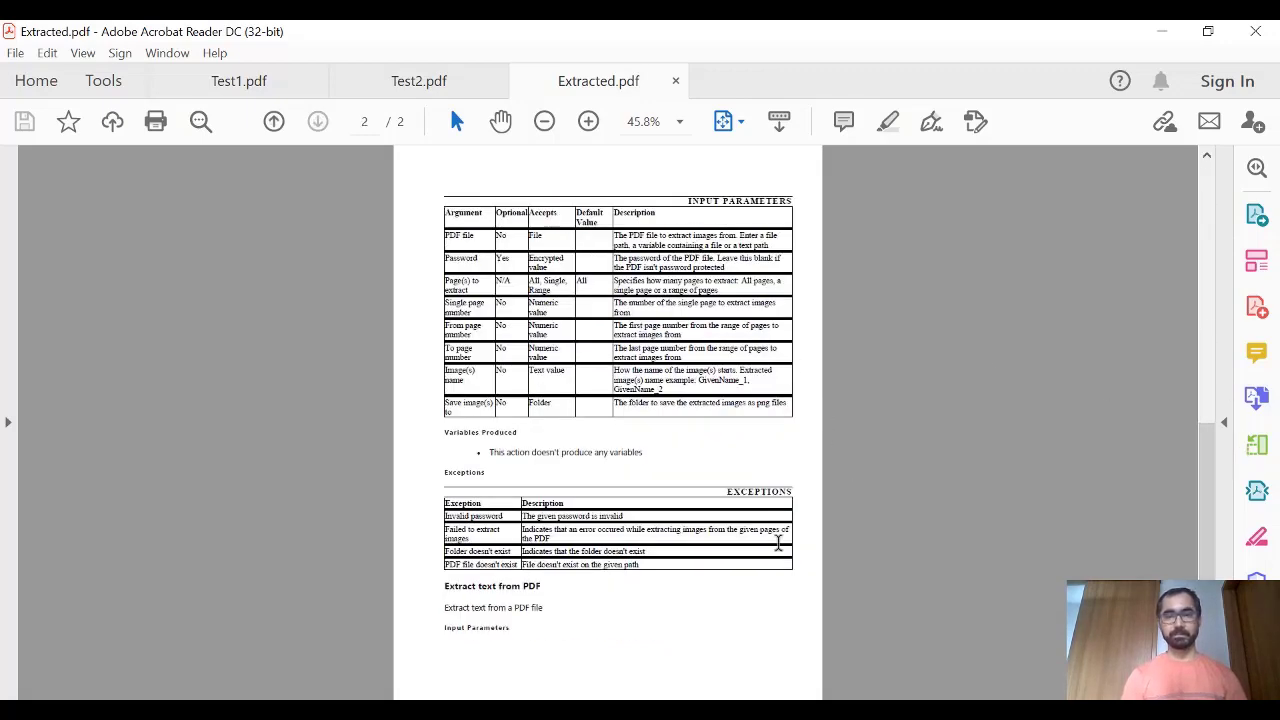
- Switch to the PDF Example flow in Power Automate Desktop, disable Extract PDF file pages to new PDF file, and enable Merge PDF files
click(873, 668)
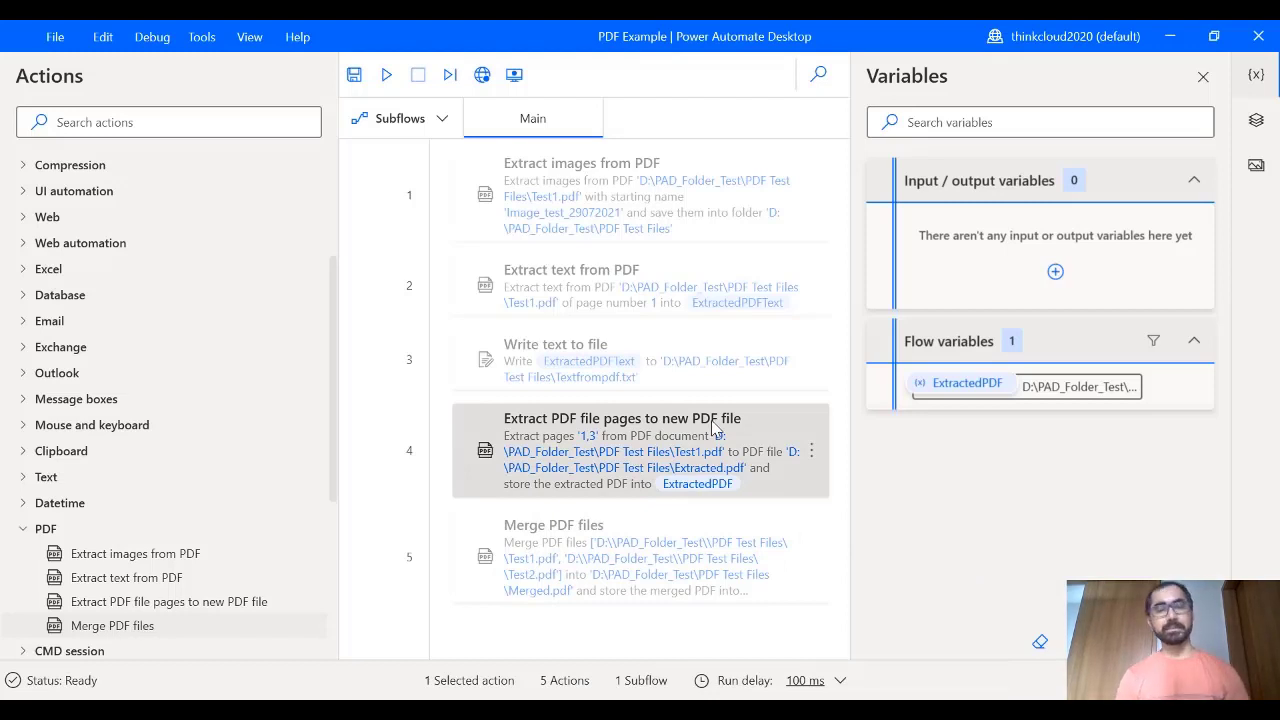
click(812, 453)
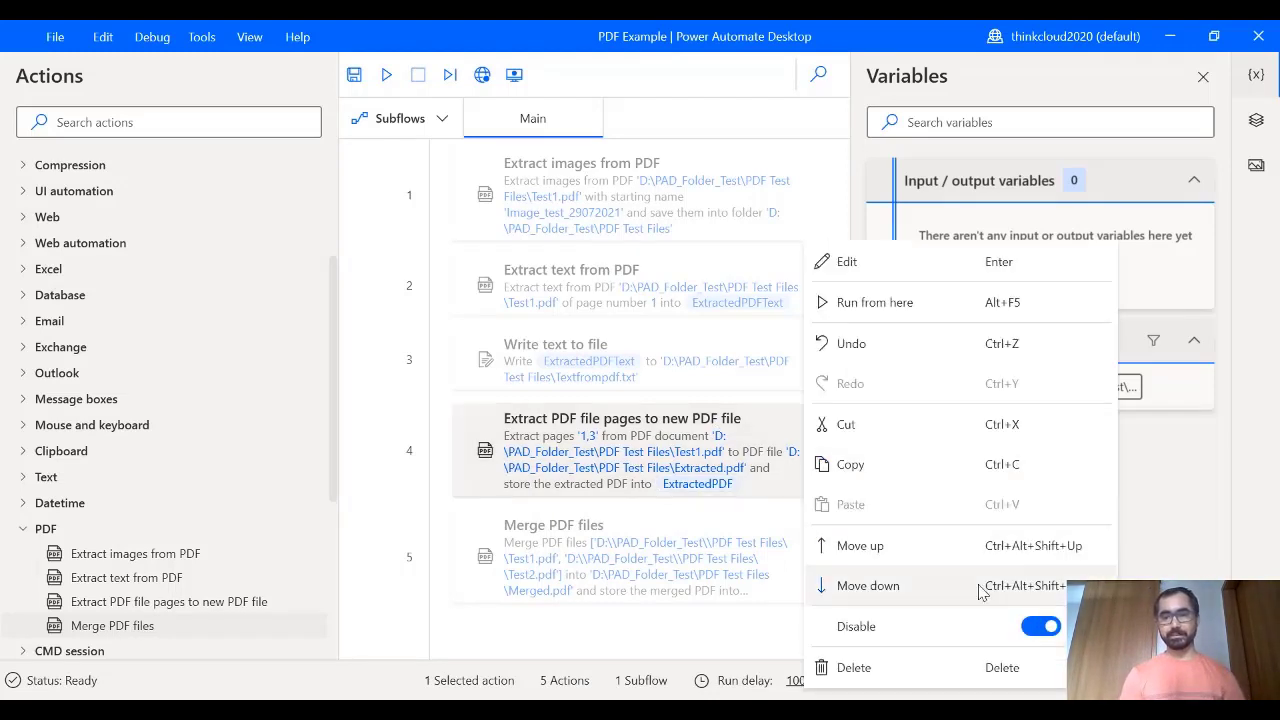
key(Escape)
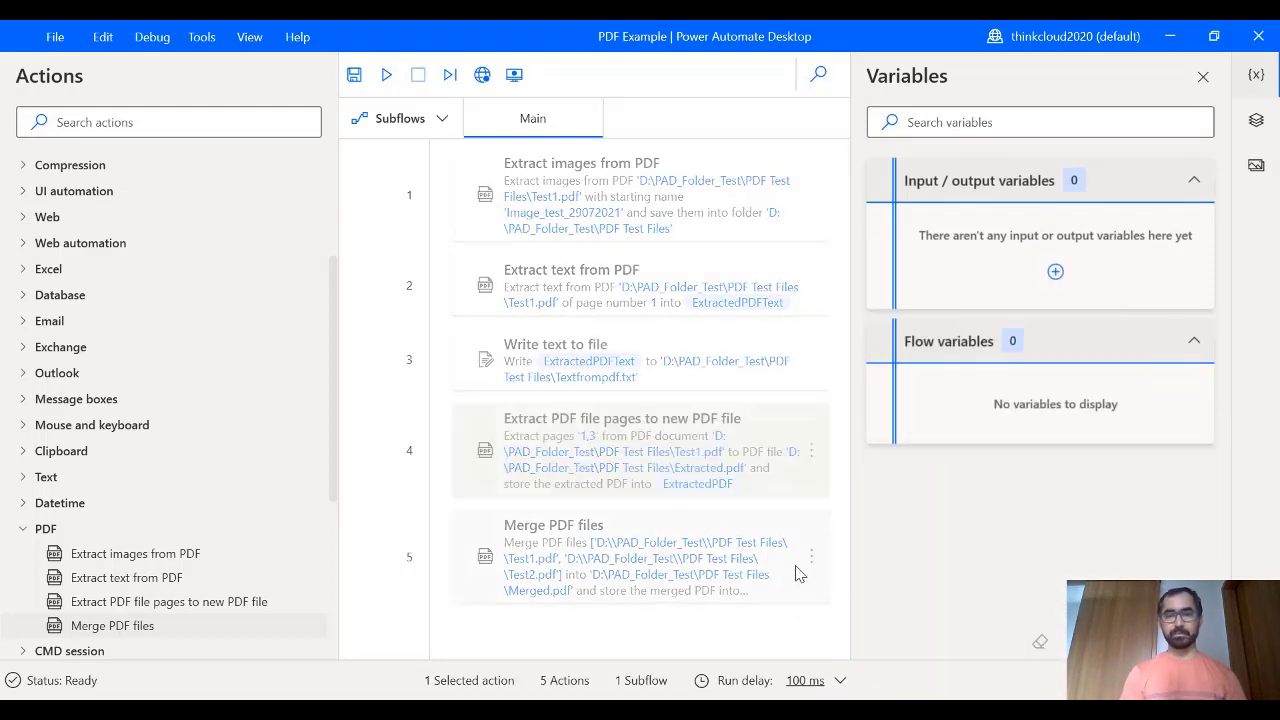
click(813, 558)
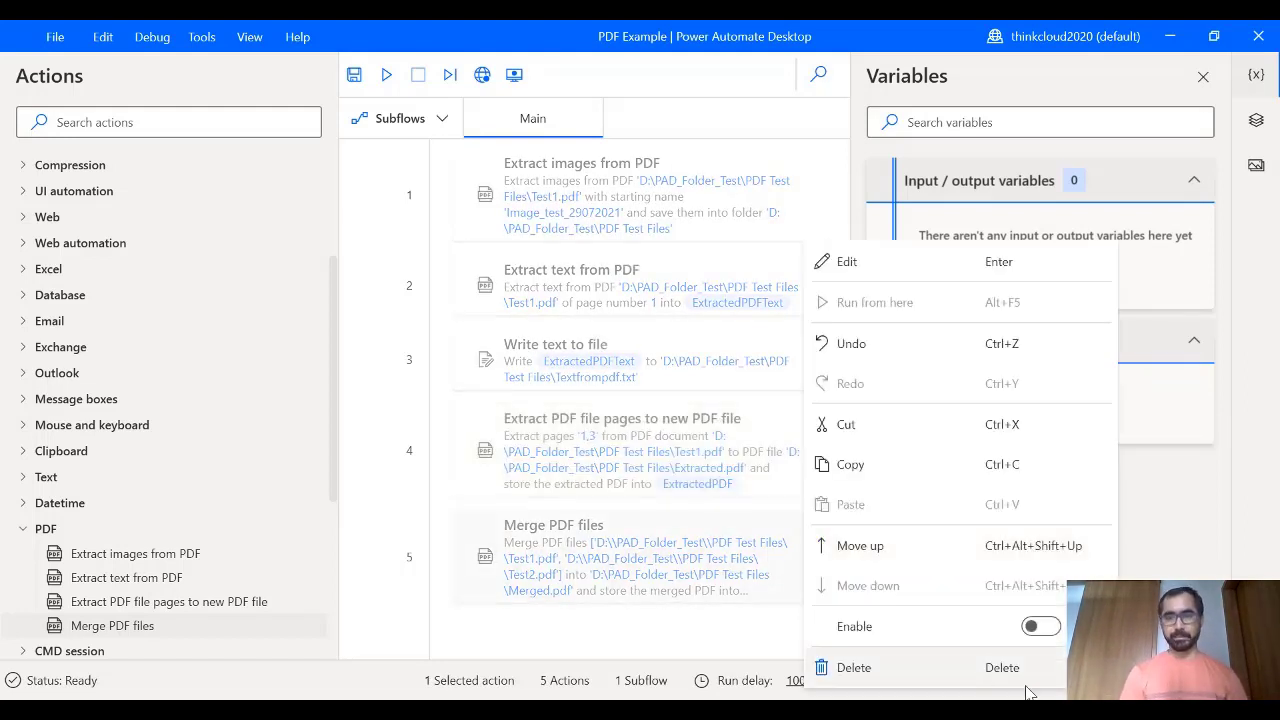
click(1050, 630)
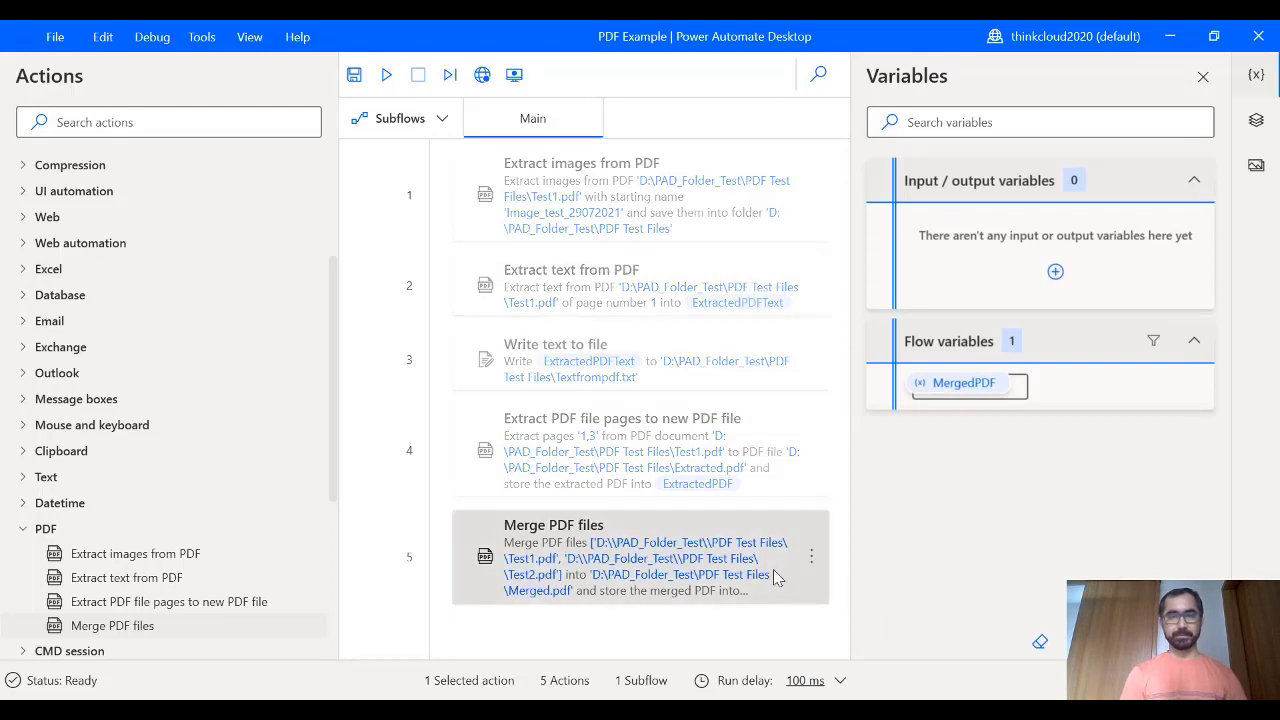
- Open the Merge PDF files action for editing and clear its list of PDF files
double_click(626, 543)
click(512, 341)
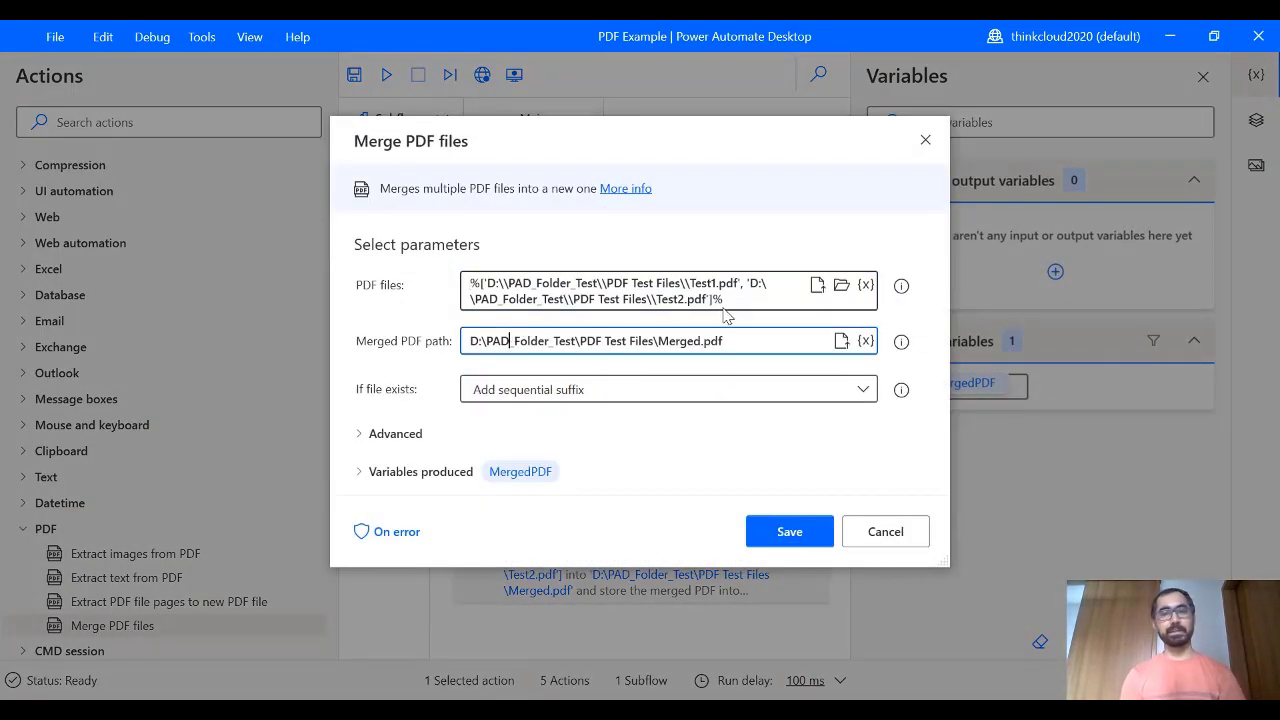
drag(725, 299, 531, 283)
key(ctrl+a)
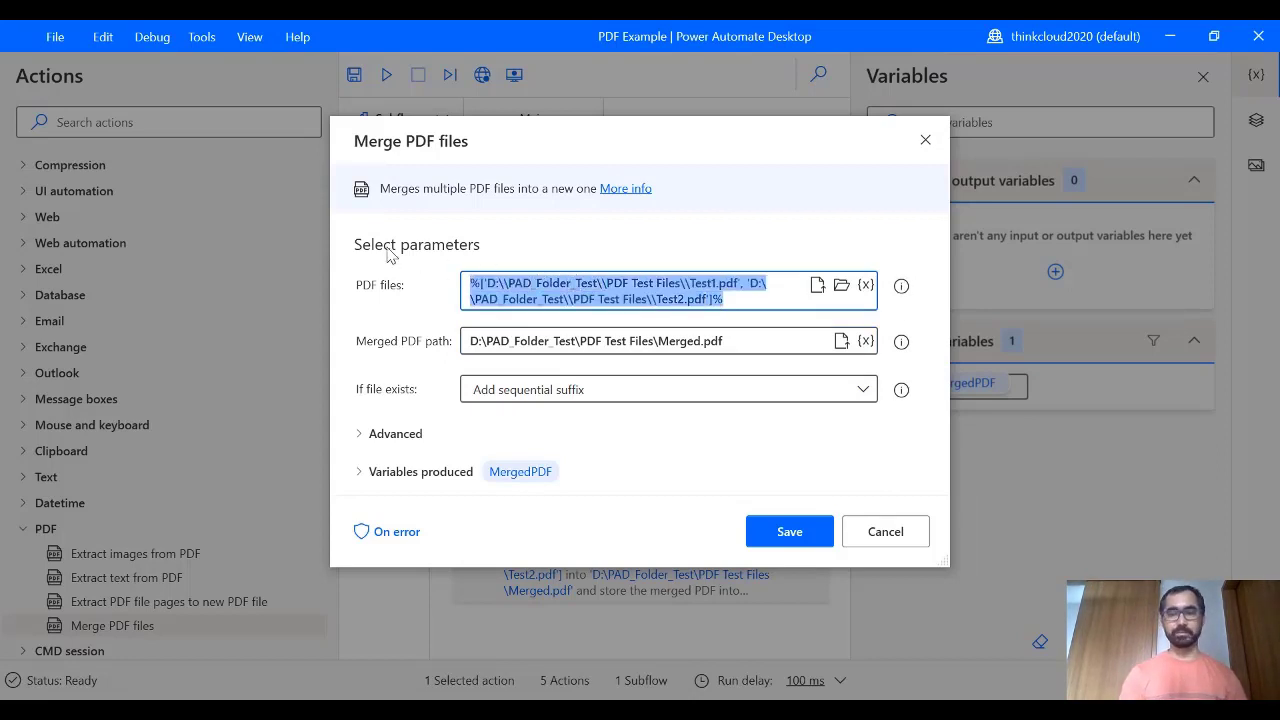
key(BackSpace)
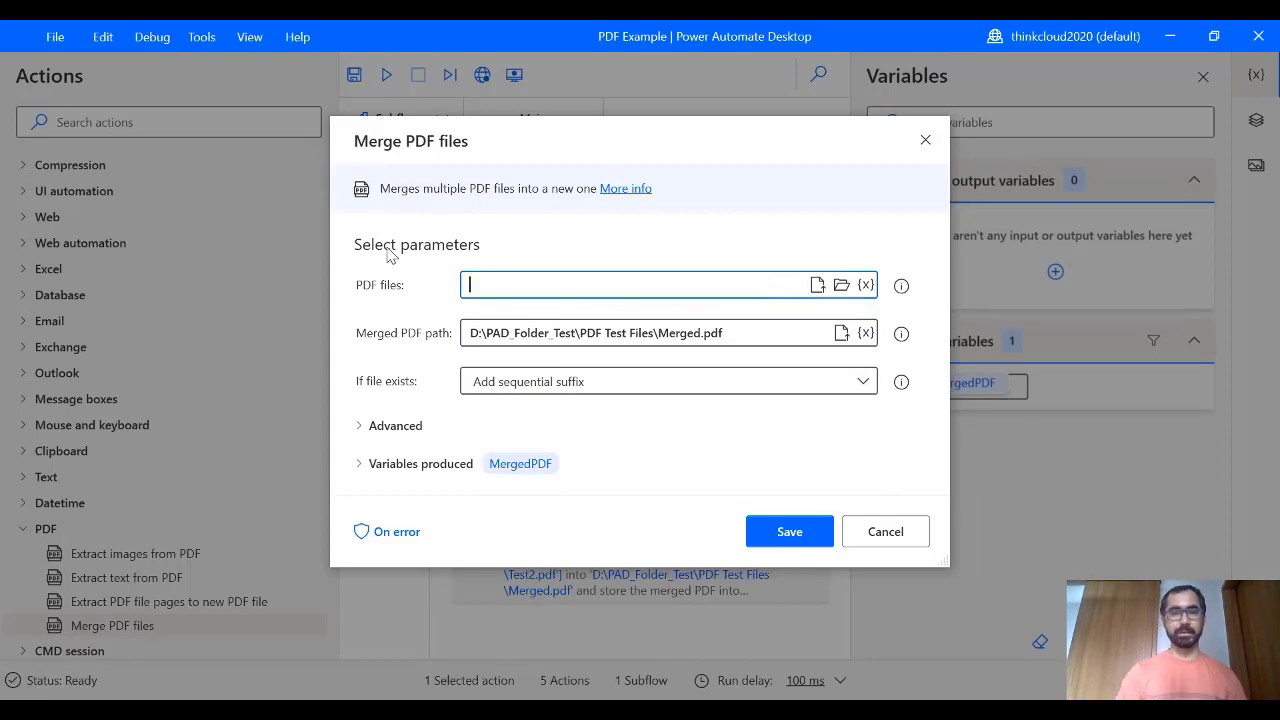
- Choose Test1.pdf and Test2.pdf from D:\PAD_Folder_Test\PDF Test Files as the files to merge, and save the action
click(818, 287)
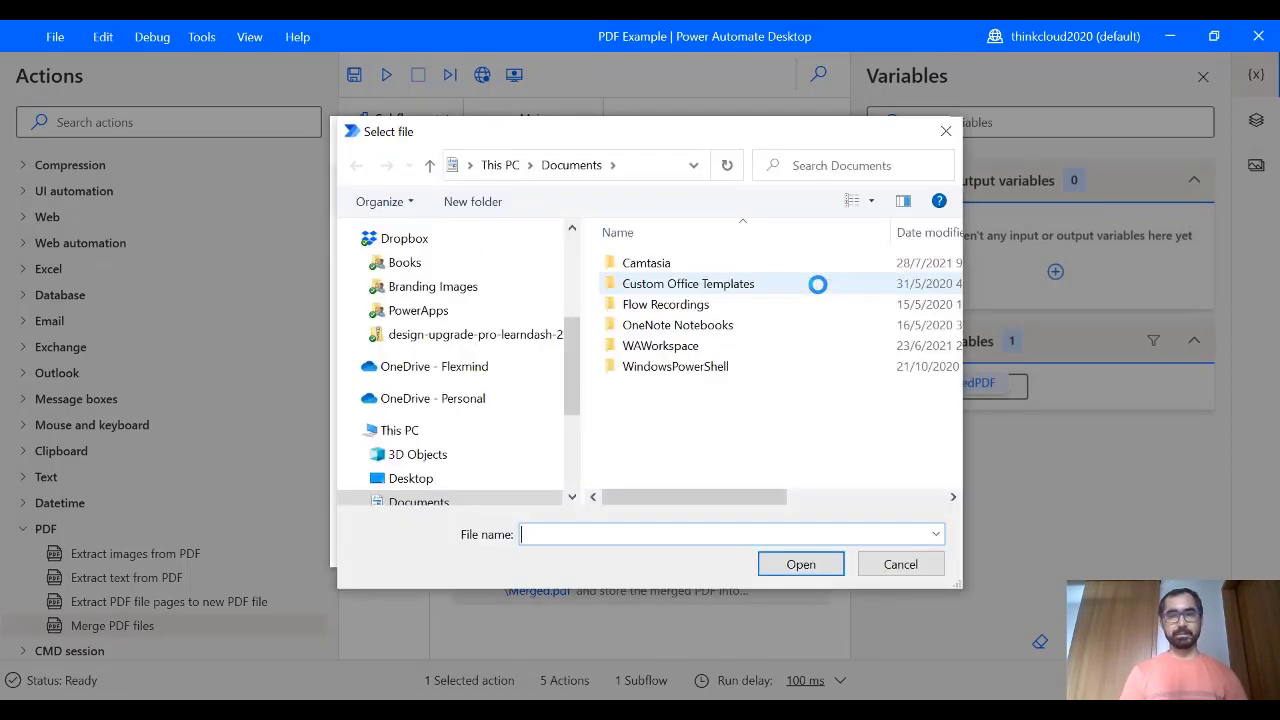
drag(568, 379, 570, 465)
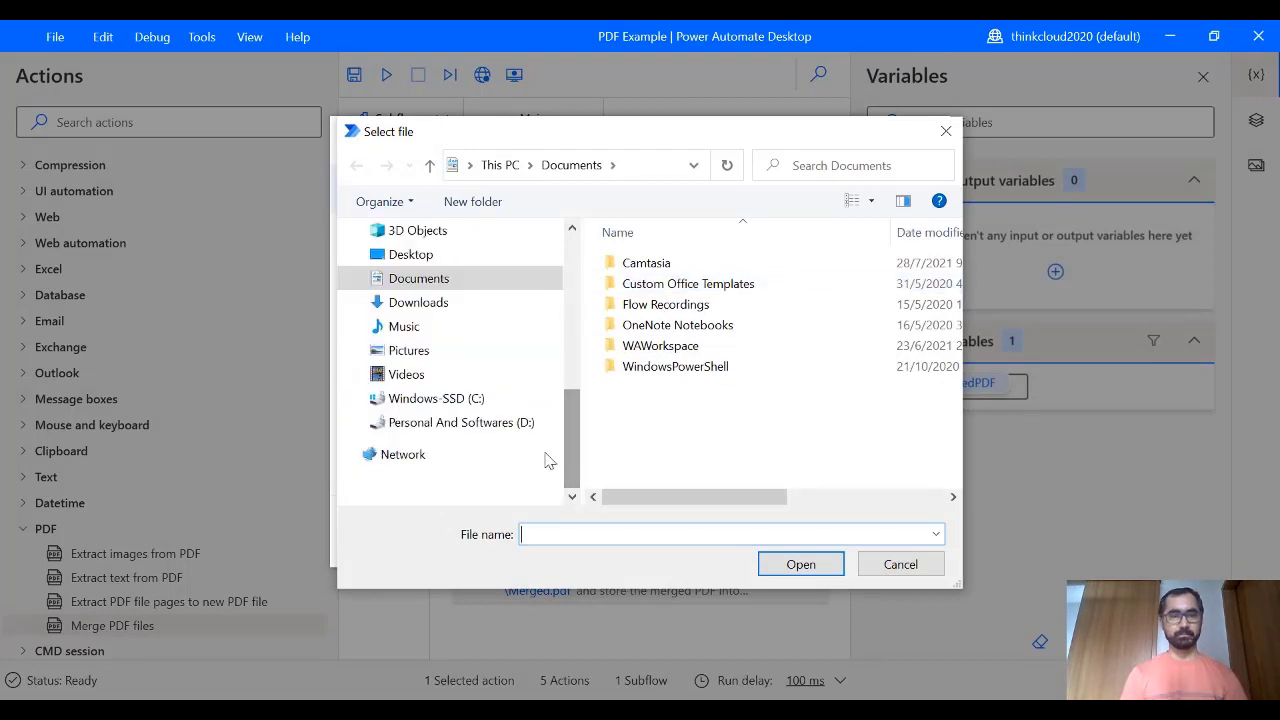
click(508, 434)
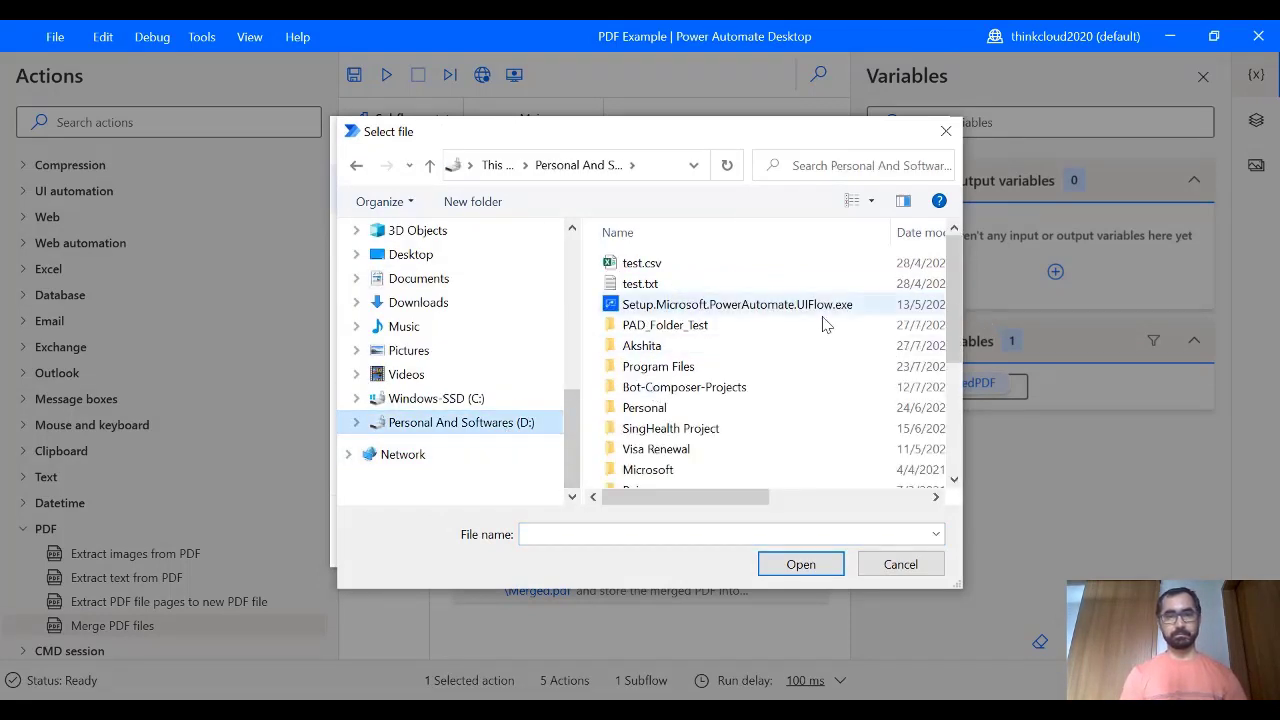
double_click(708, 334)
double_click(658, 265)
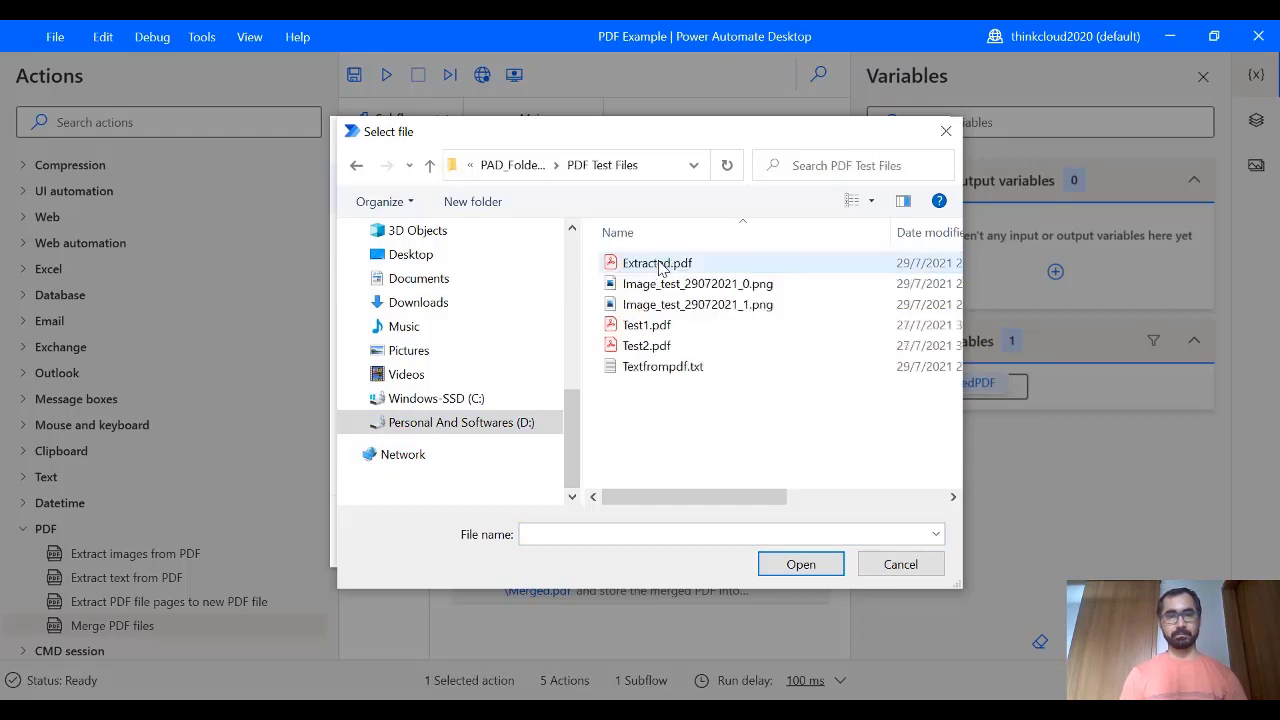
click(648, 330)
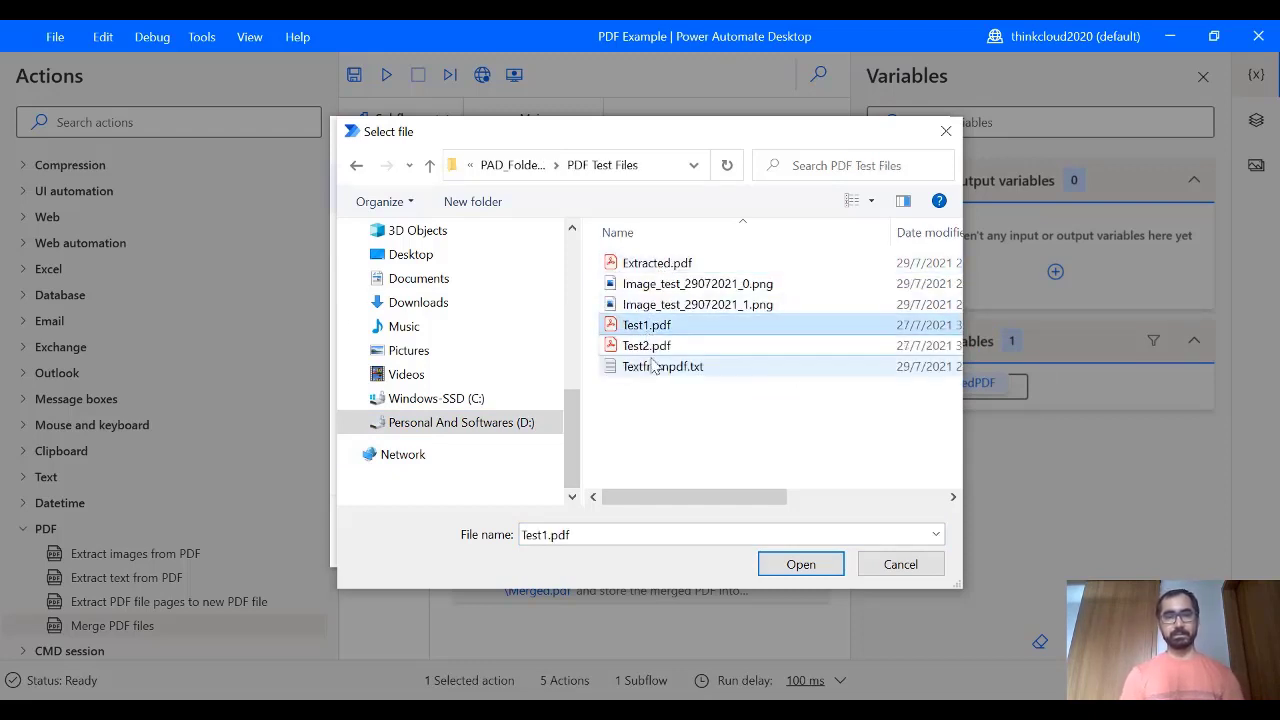
ctrl+click(652, 346)
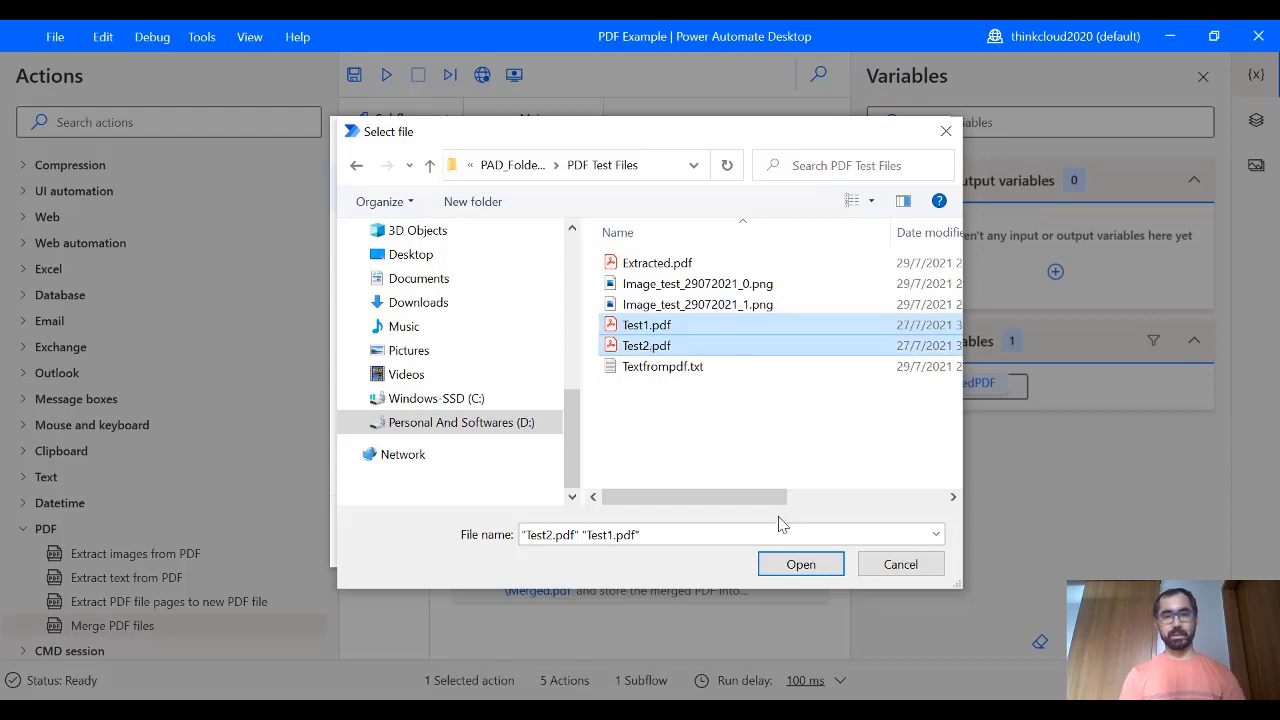
click(800, 564)
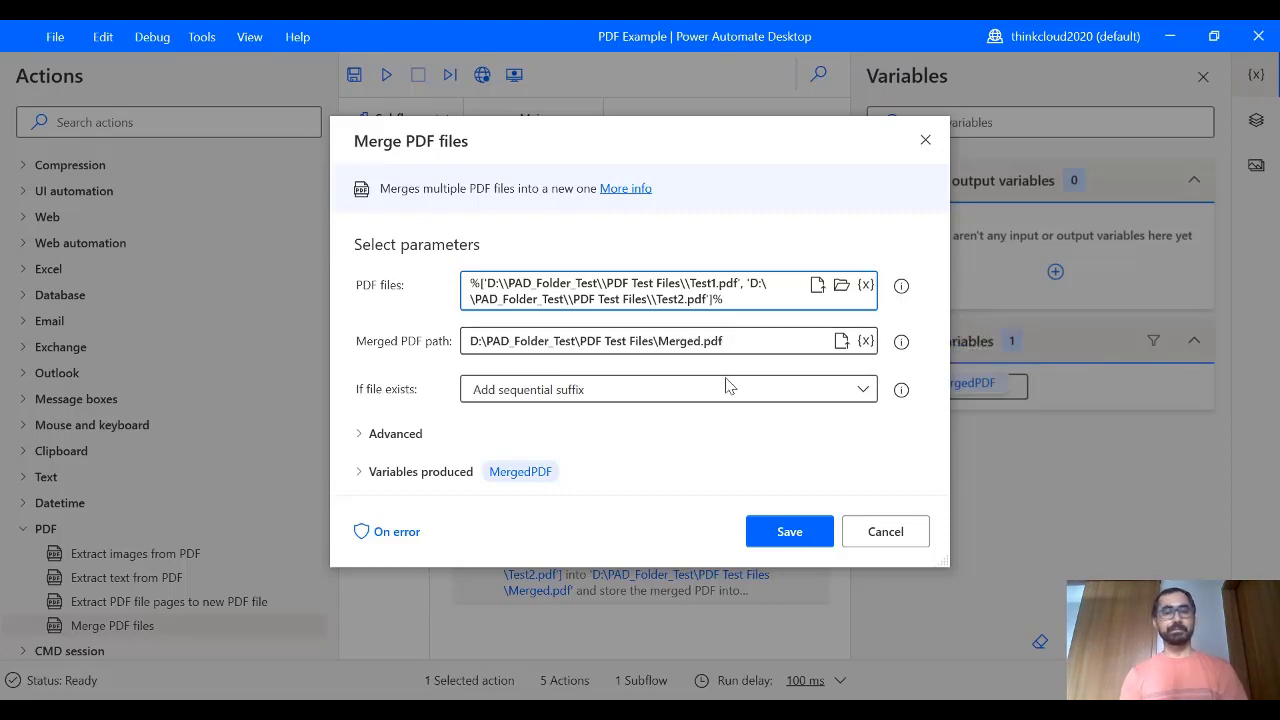
click(790, 532)
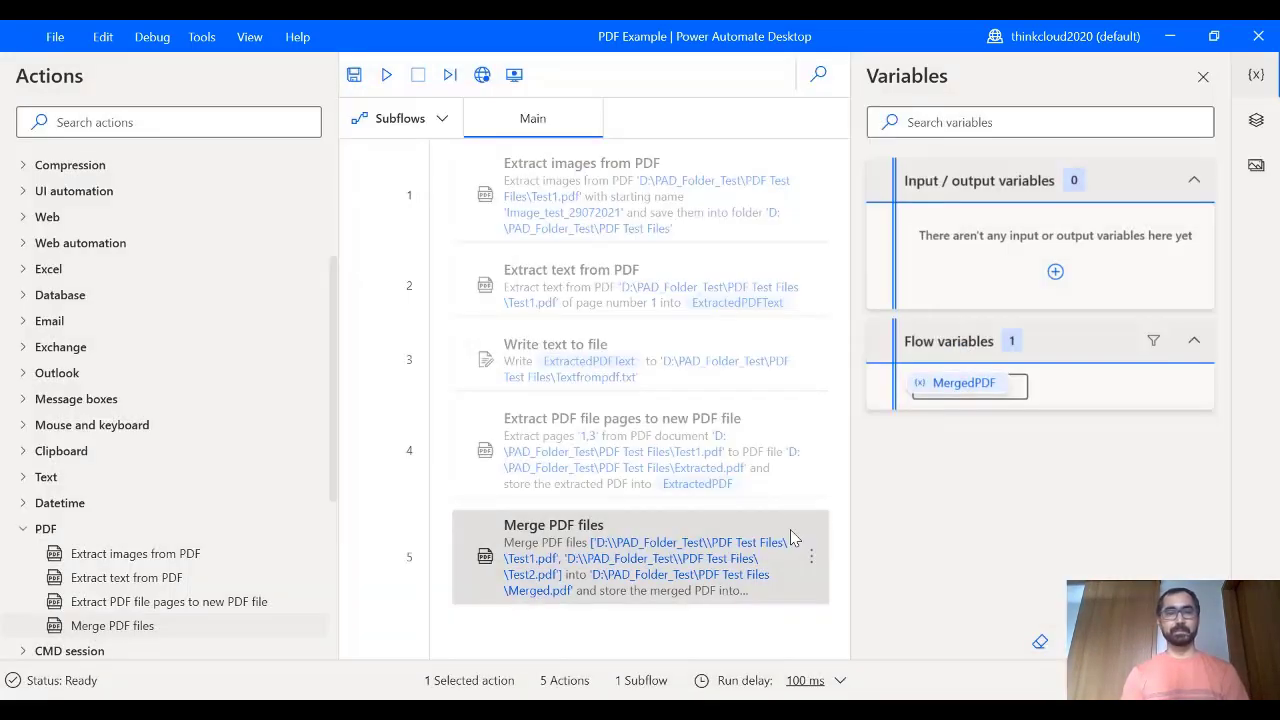
- Run the flow, switch to the PDF Test Files folder in File Explorer, and open Merged.pdf
click(386, 76)
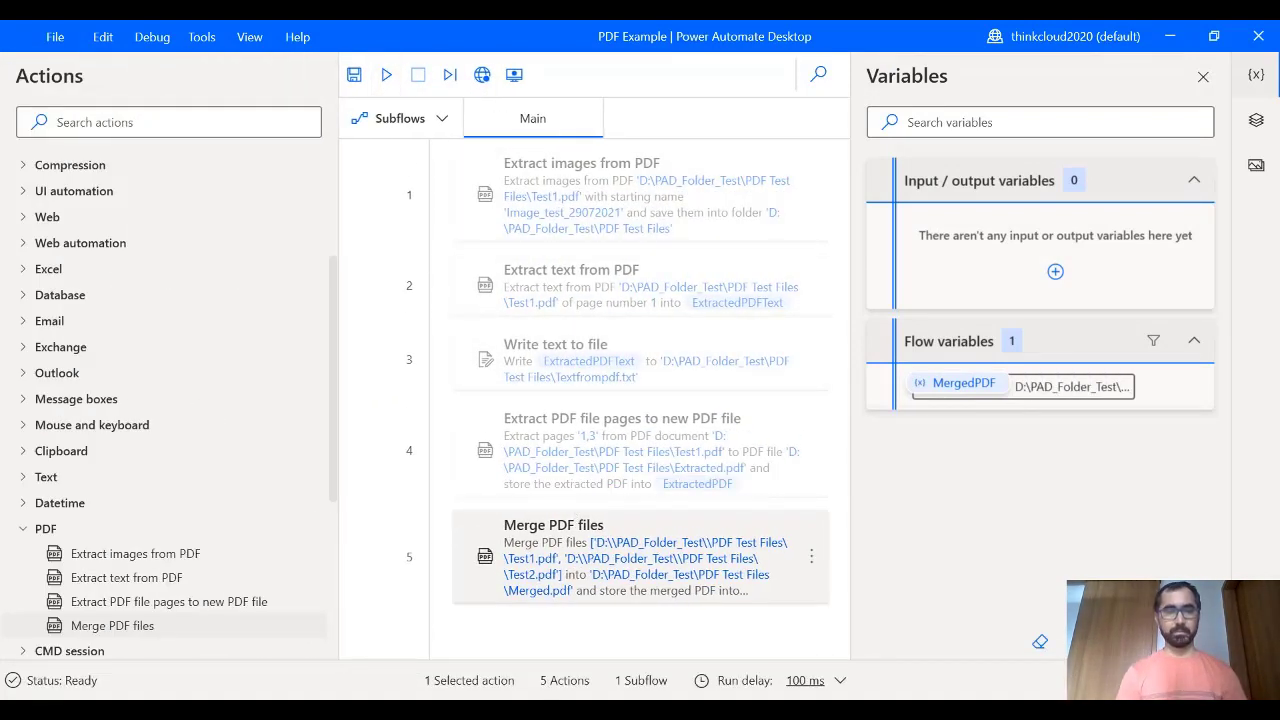
key(alt+Tab)
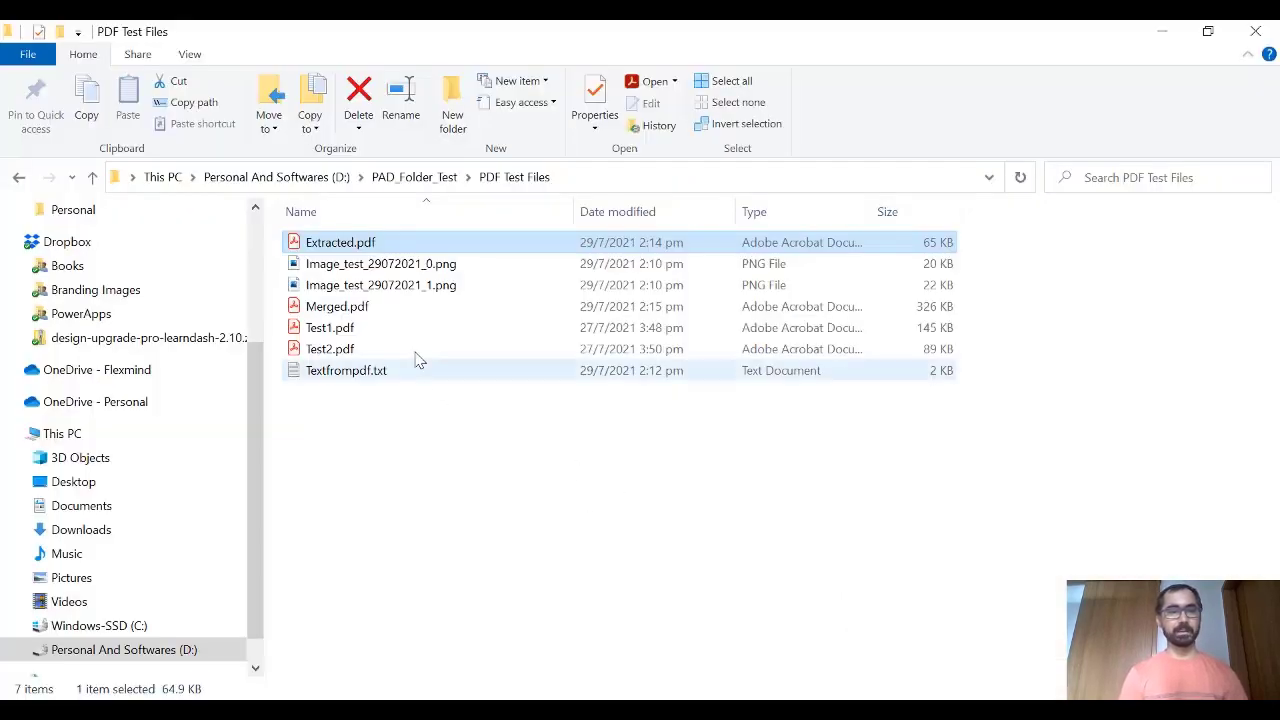
click(358, 308)
double_click(358, 313)
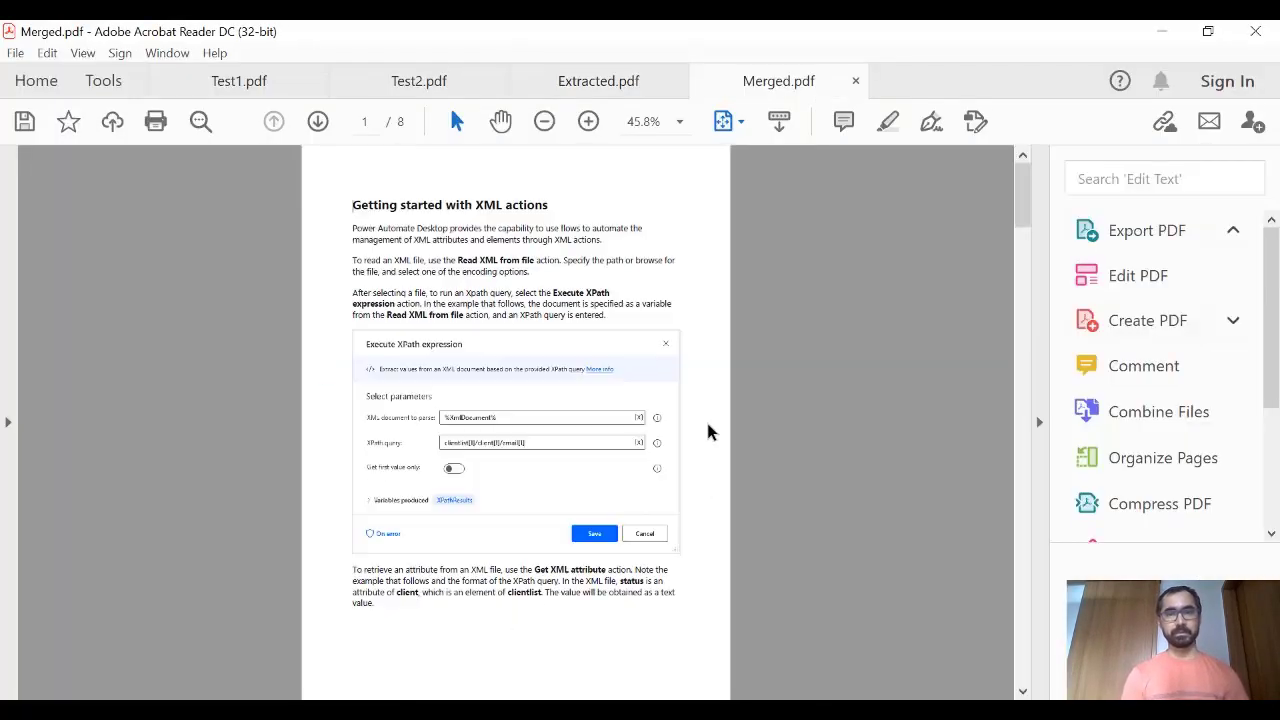
- Compare the page counts and content of Test1.pdf and Test2.pdf with Merged.pdf through to its last page
click(250, 84)
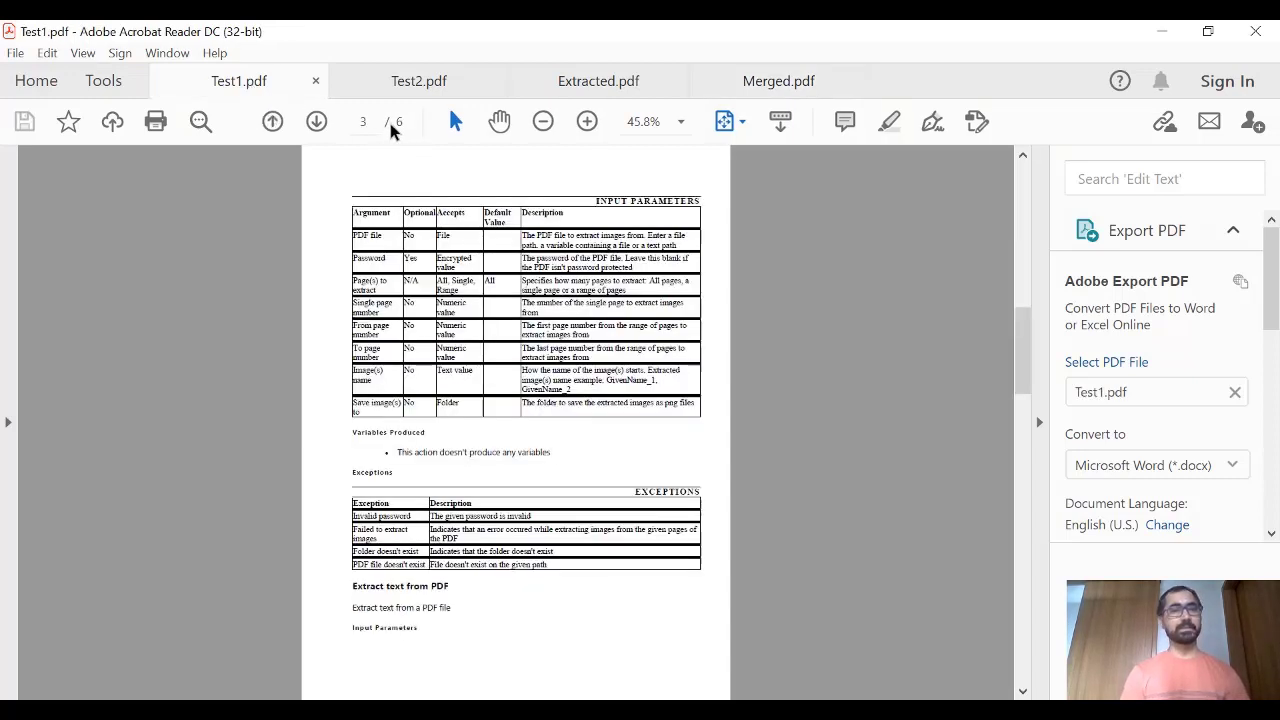
click(427, 87)
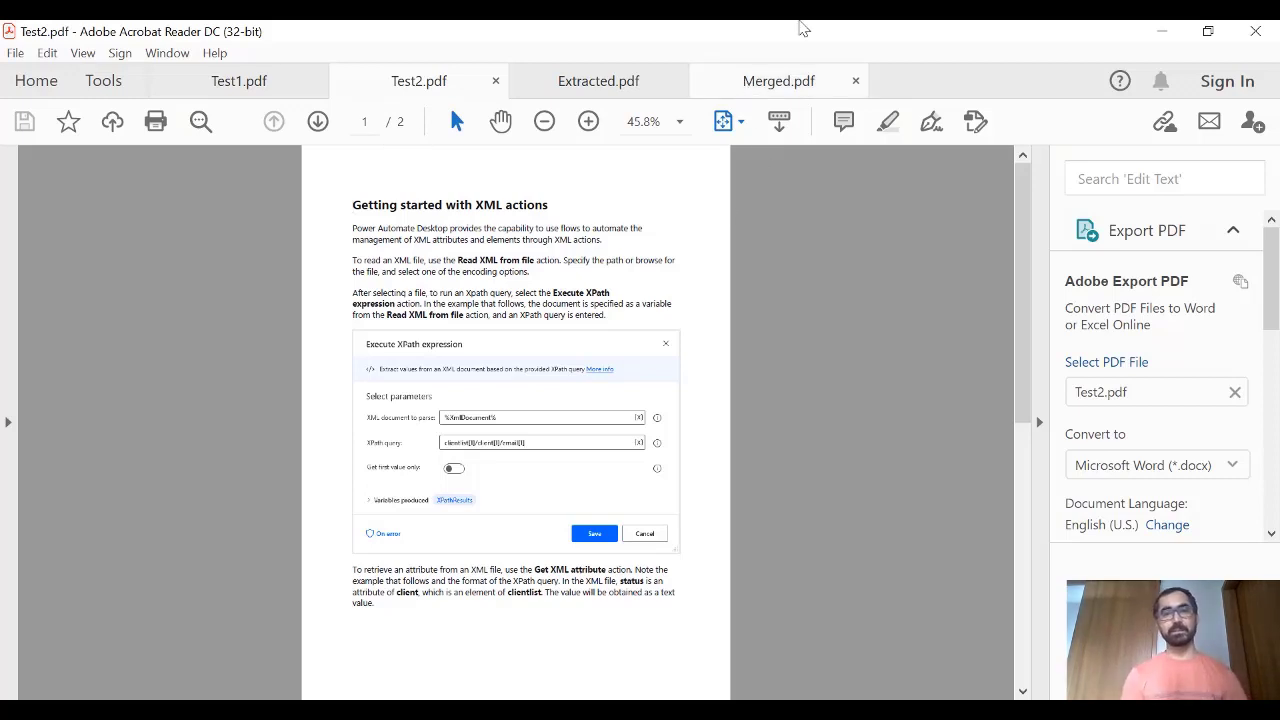
click(783, 82)
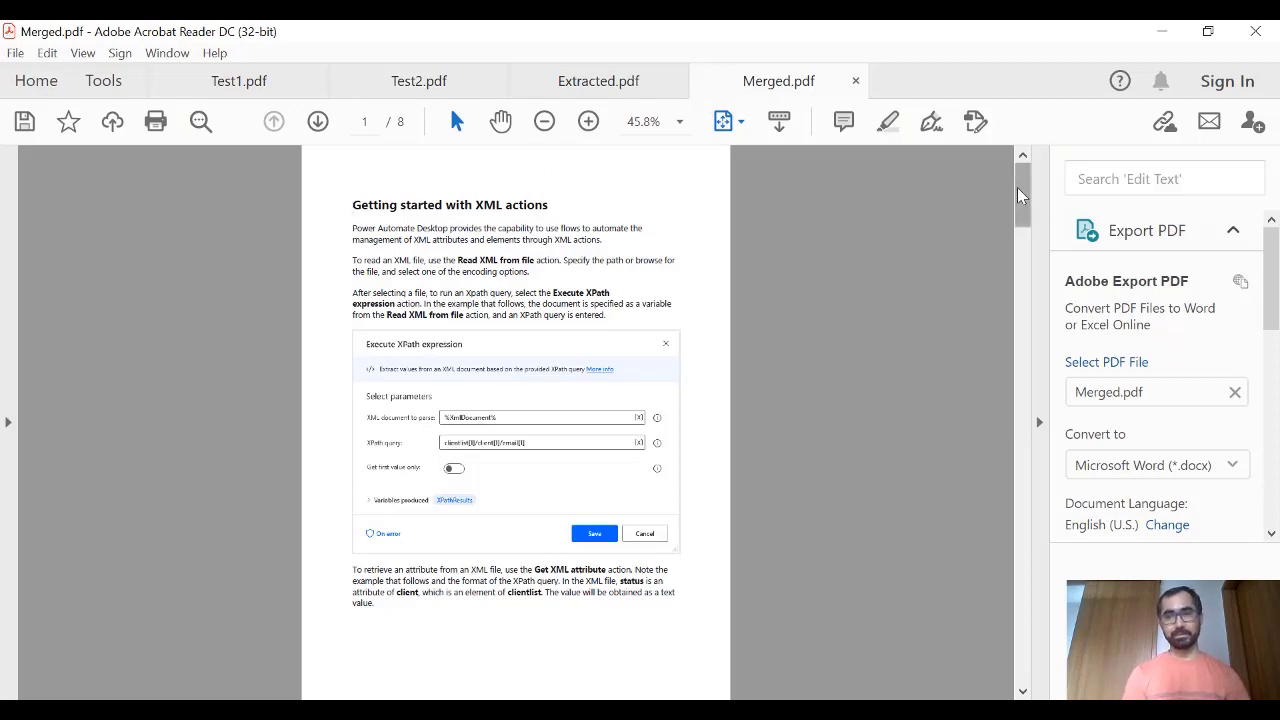
drag(1021, 198, 1016, 680)
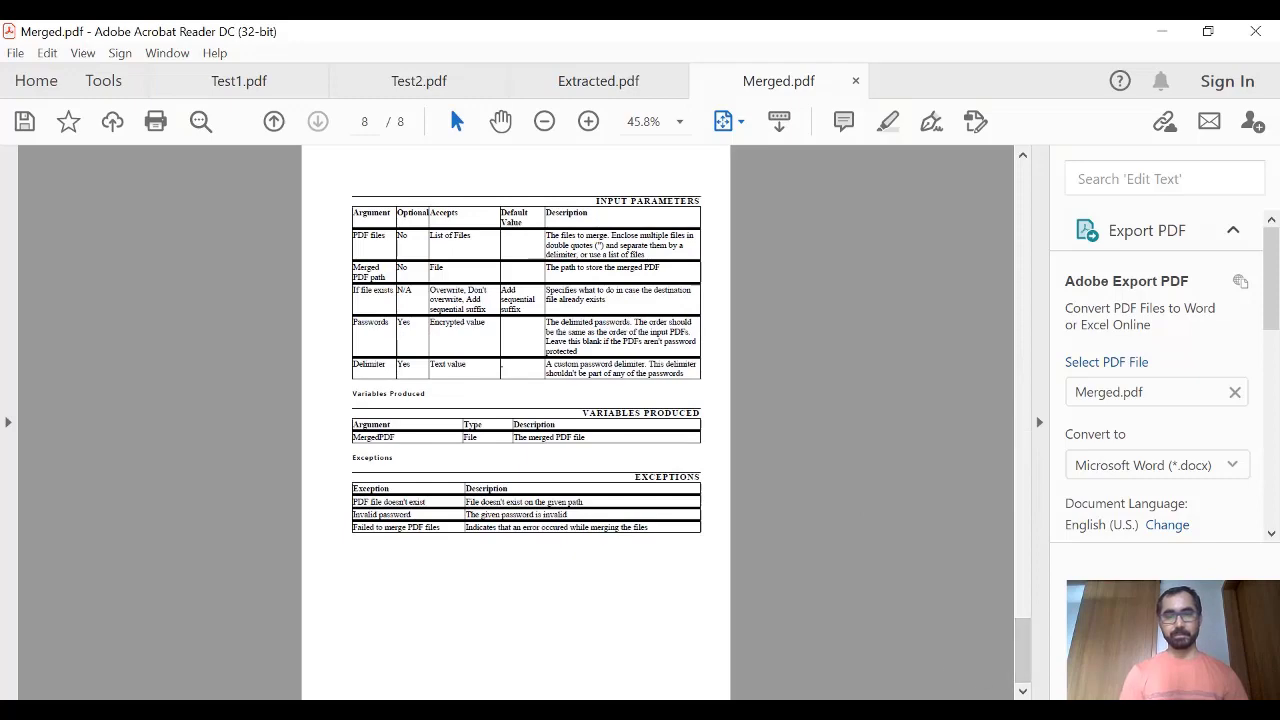
- Return to the flow in Power Automate Desktop, and switch to the Video Starter.pptx slide show in PowerPoint, advancing to its last slide
click(855, 665)
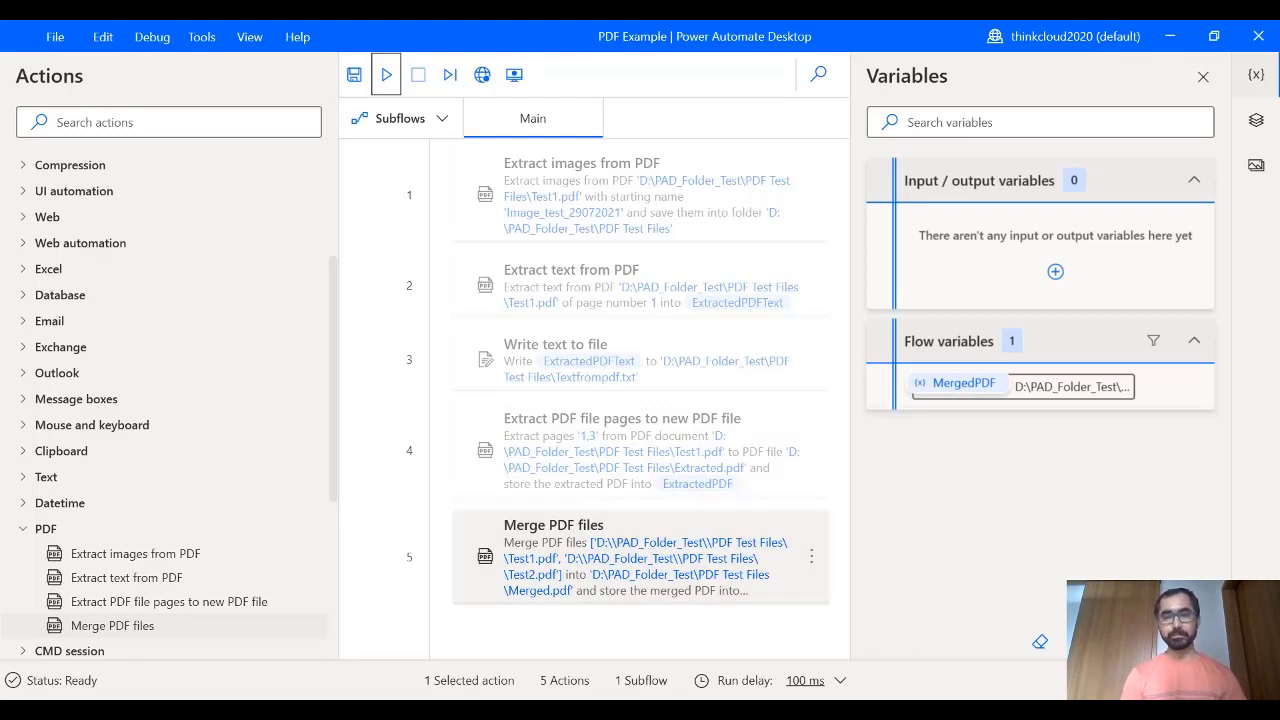
key(alt+Tab)
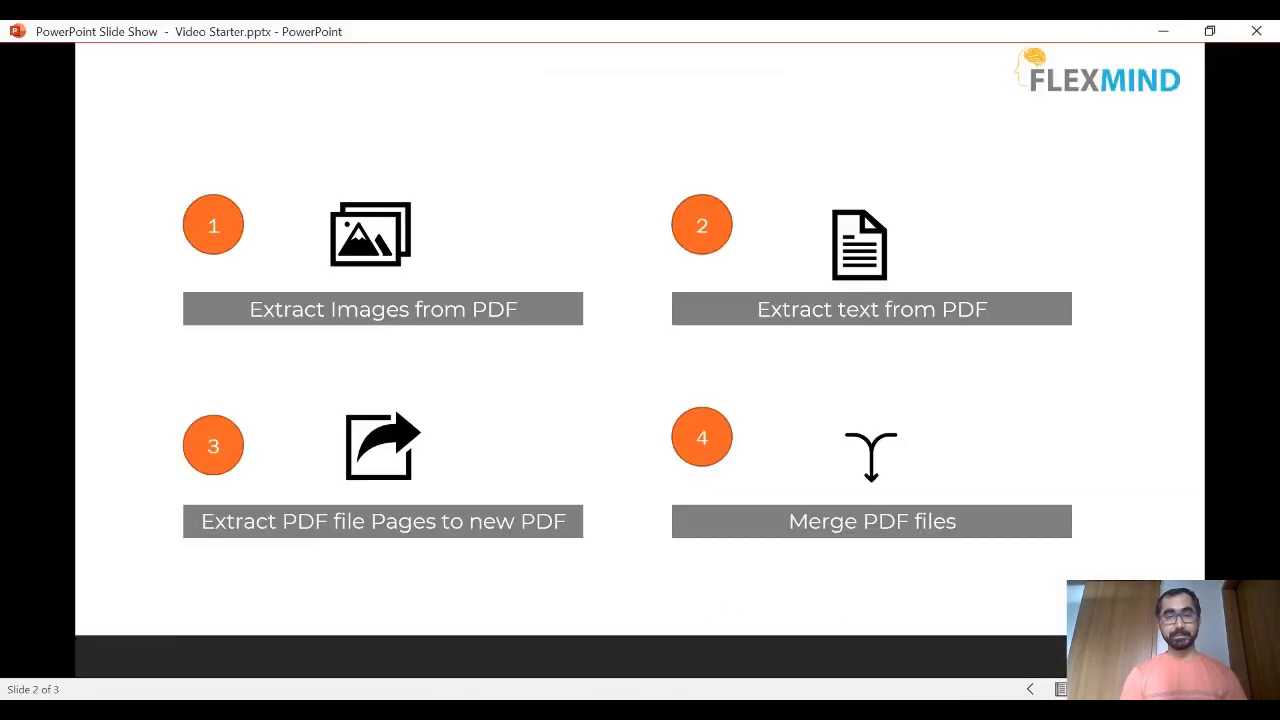
key(Right)
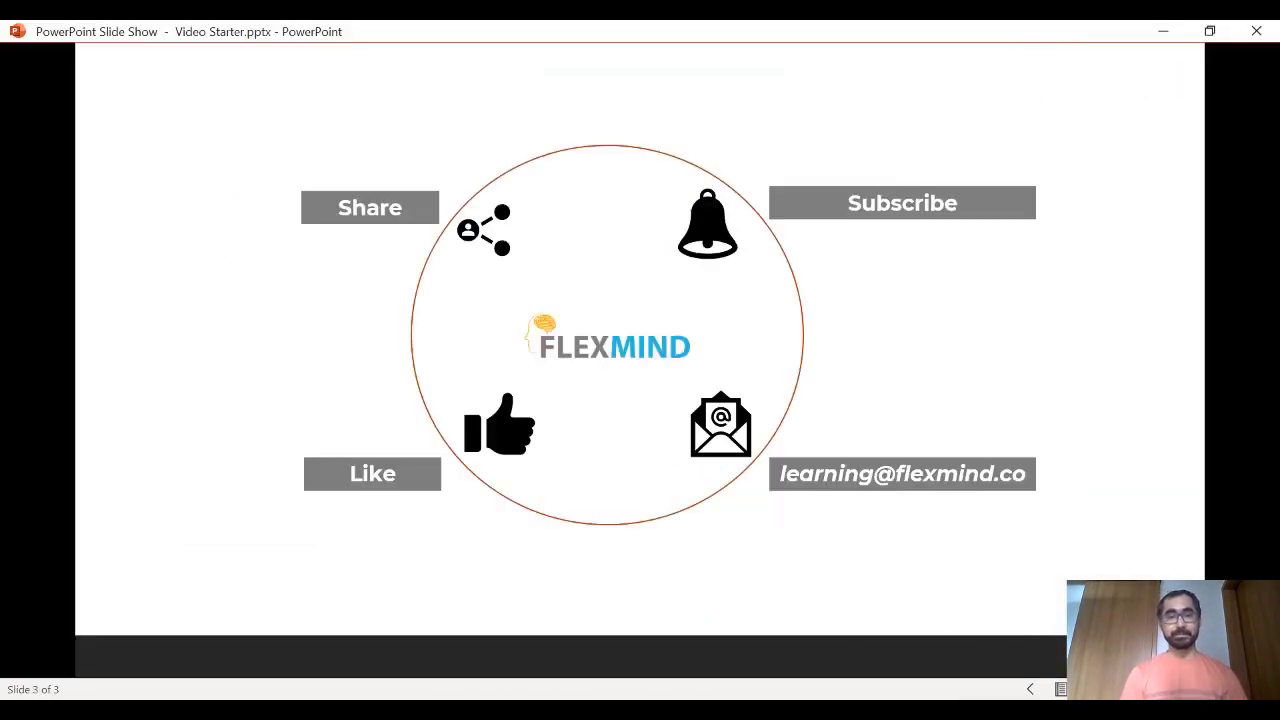